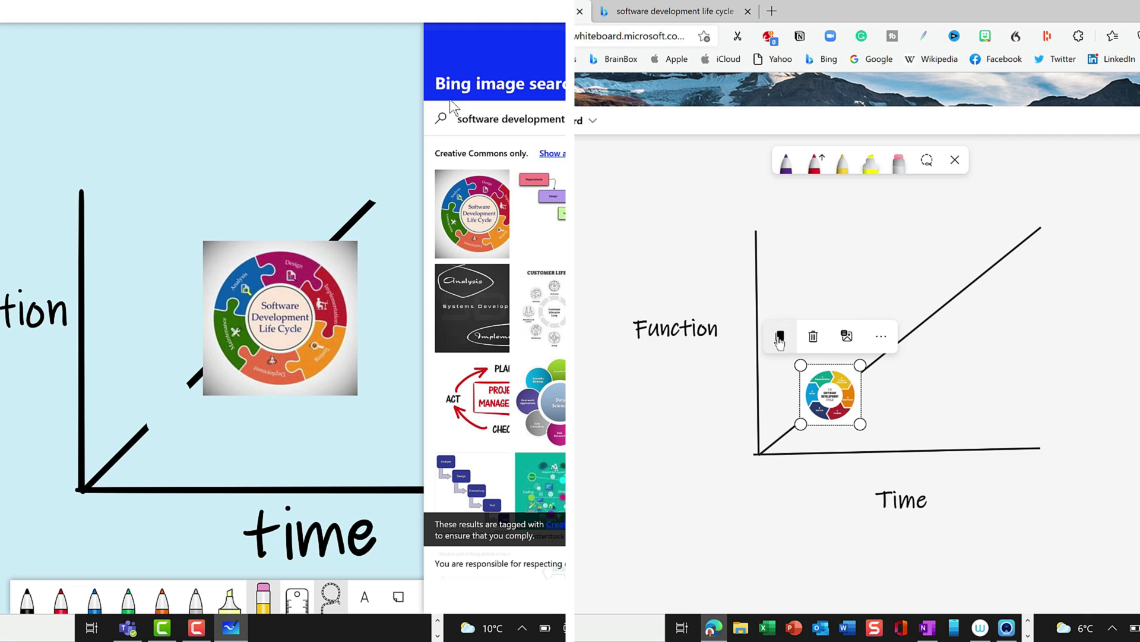
# Deselect the SDLC image on the web whiteboard.
pyautogui.click(987, 368)
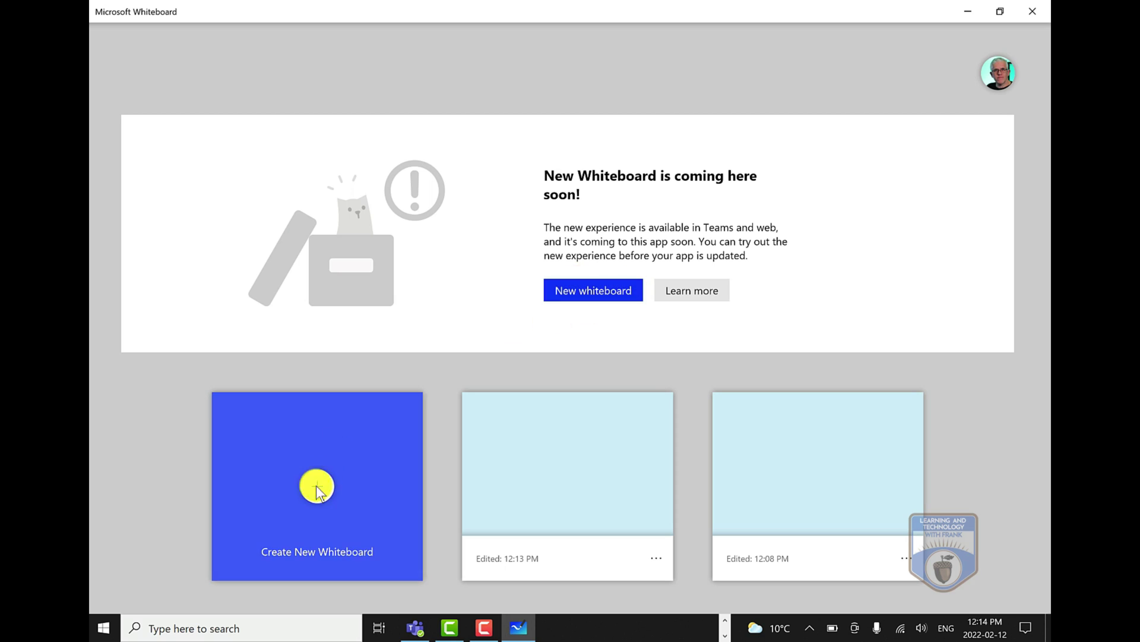
# Start a new blank whiteboard and place the ruler rotated vertical on the left.
pyautogui.click(313, 493)
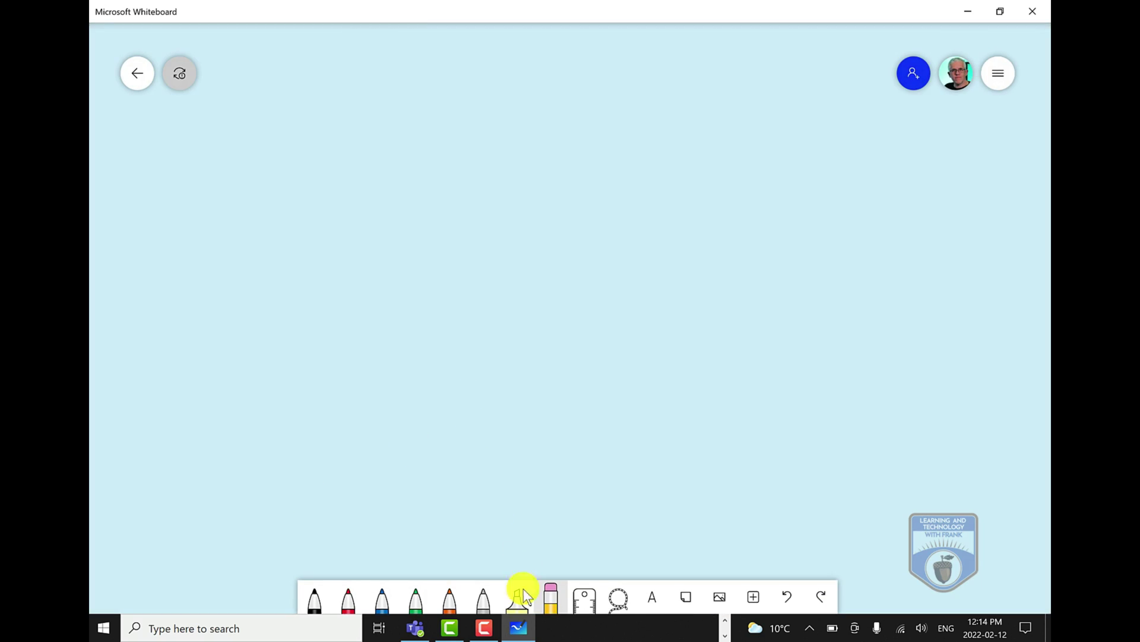
pyautogui.click(585, 599)
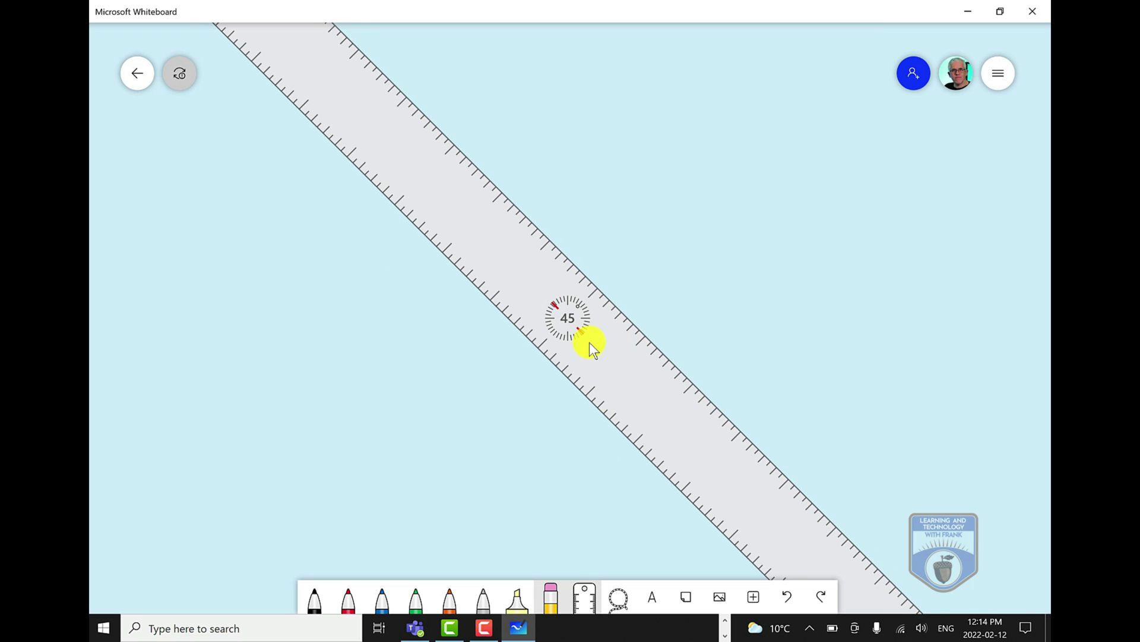
pyautogui.scroll(-1, 590, 342)
pyautogui.scroll(10, 586, 351)
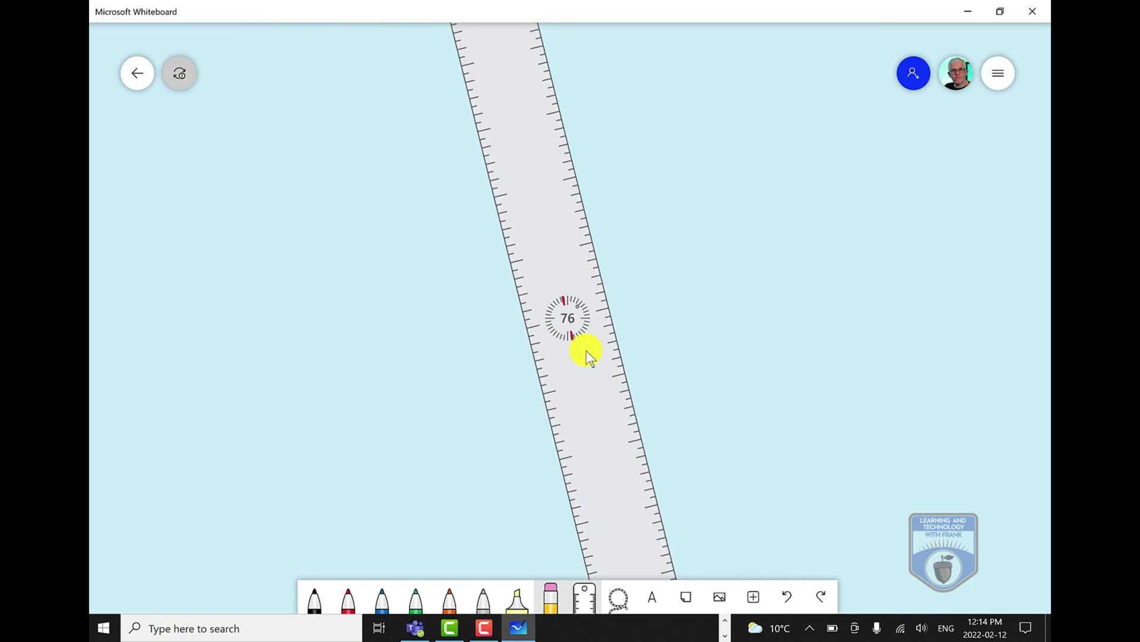
pyautogui.scroll(3, 586, 350)
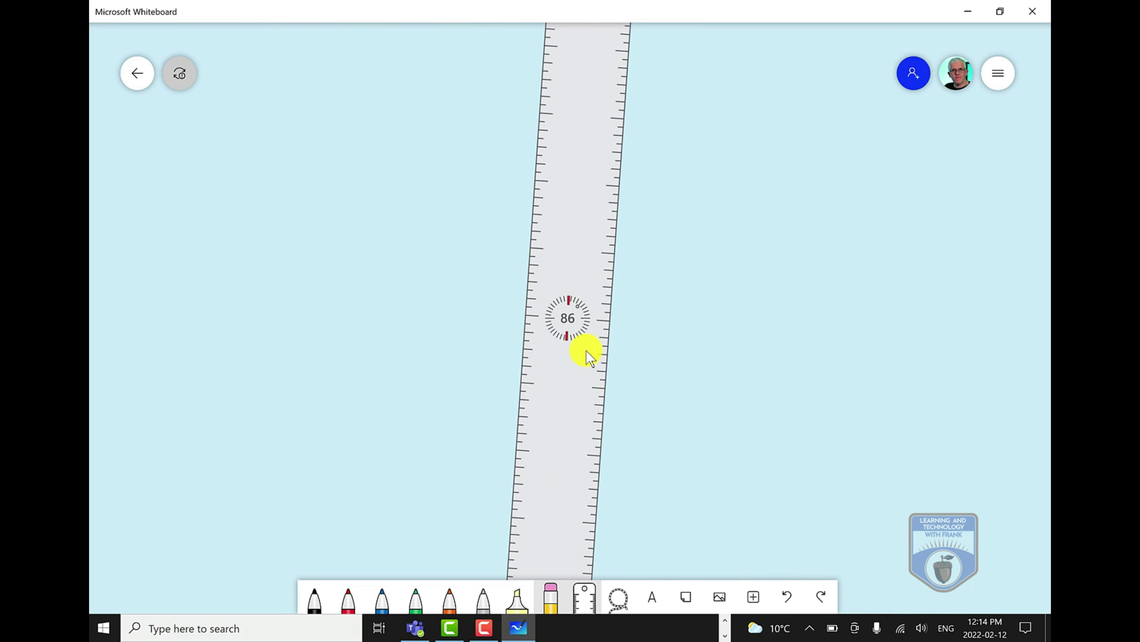
pyautogui.scroll(3, 586, 350)
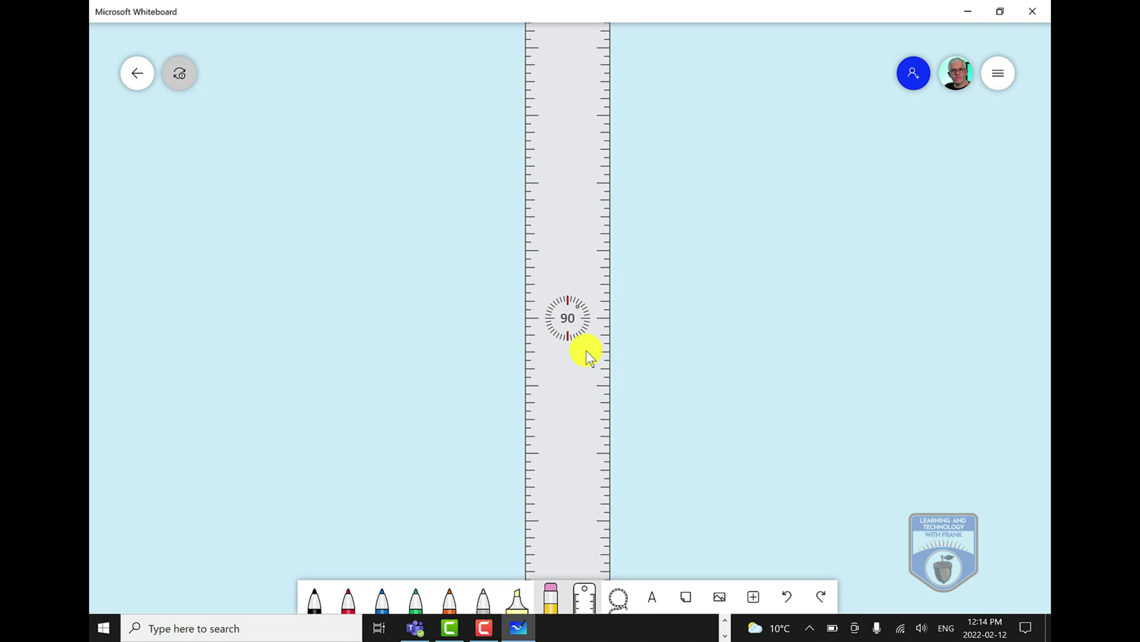
pyautogui.moveTo(431, 378); pyautogui.dragTo(355, 379)
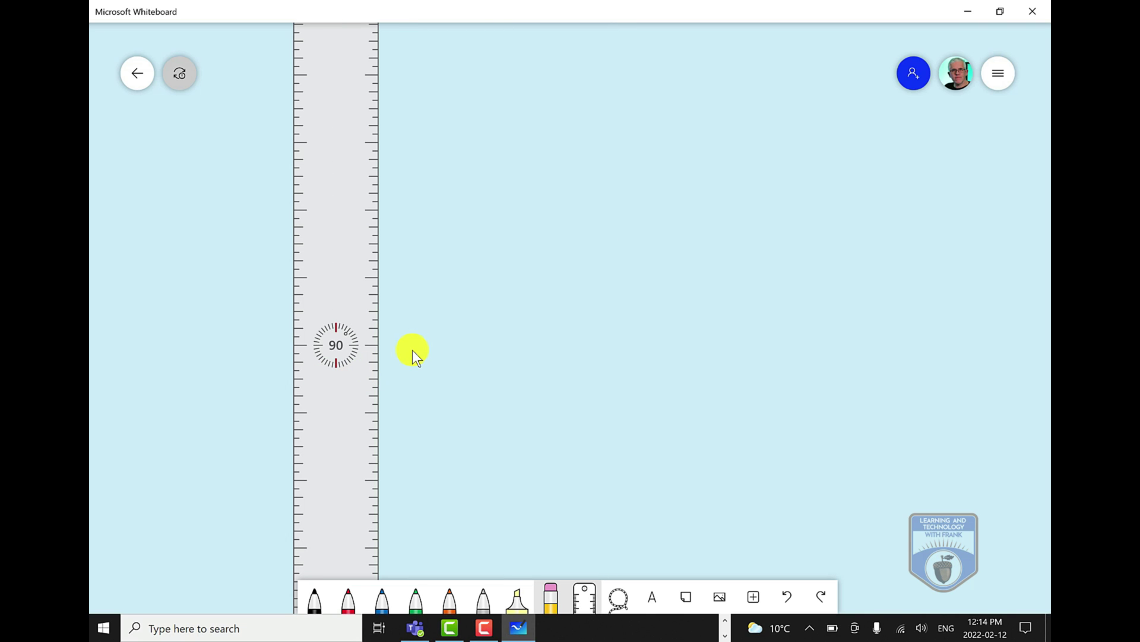
# Trace a vertical black line along the ruler, then rotate the ruler horizontal to its base.
pyautogui.click(315, 597)
pyautogui.moveTo(380, 175); pyautogui.dragTo(380, 478)
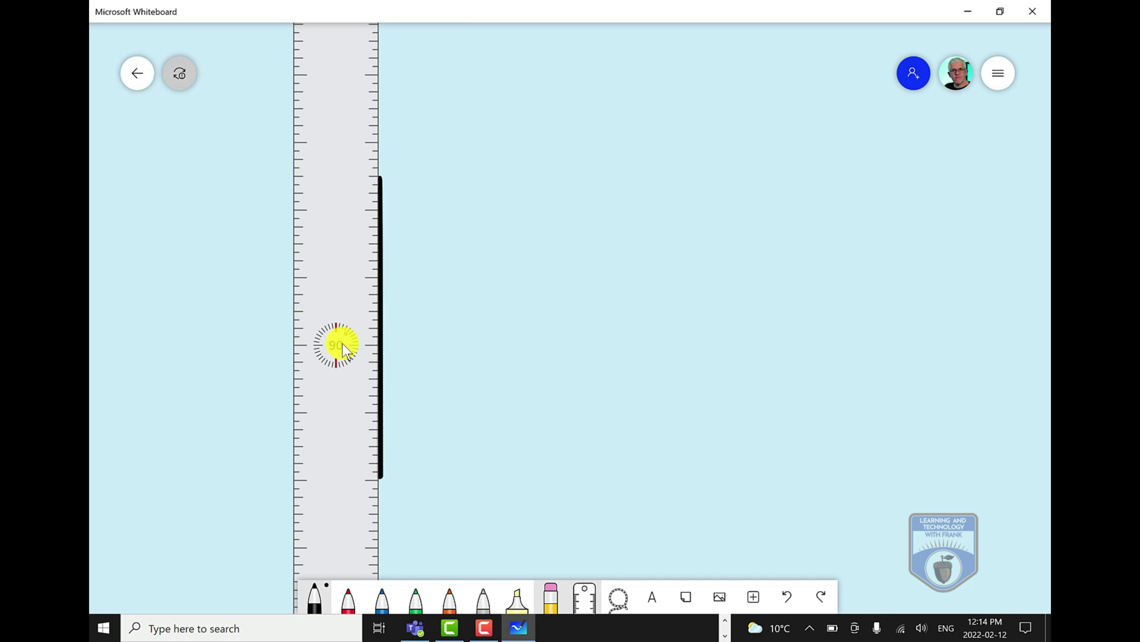
pyautogui.scroll(-6, 342, 343)
pyautogui.scroll(-15, 343, 343)
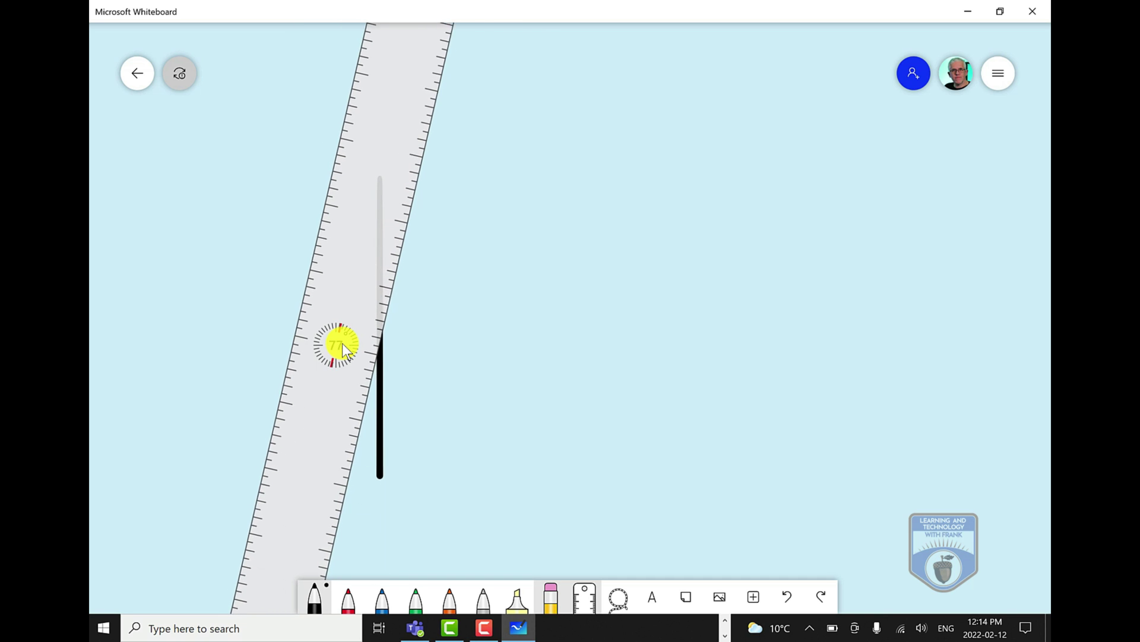
pyautogui.scroll(-14, 342, 344)
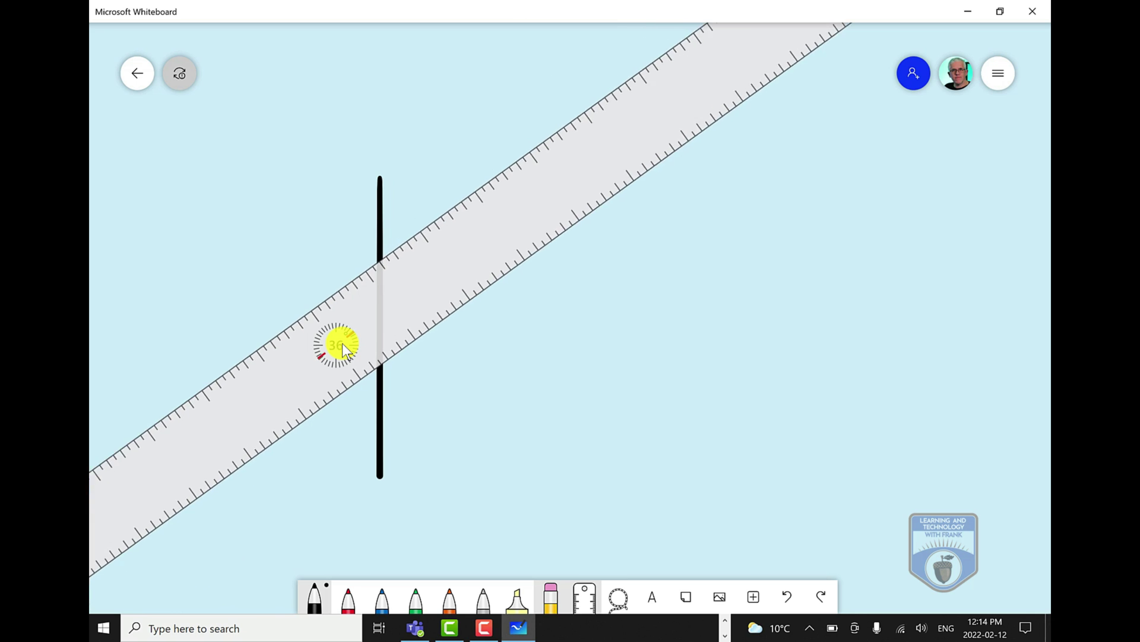
pyautogui.scroll(-2, 342, 343)
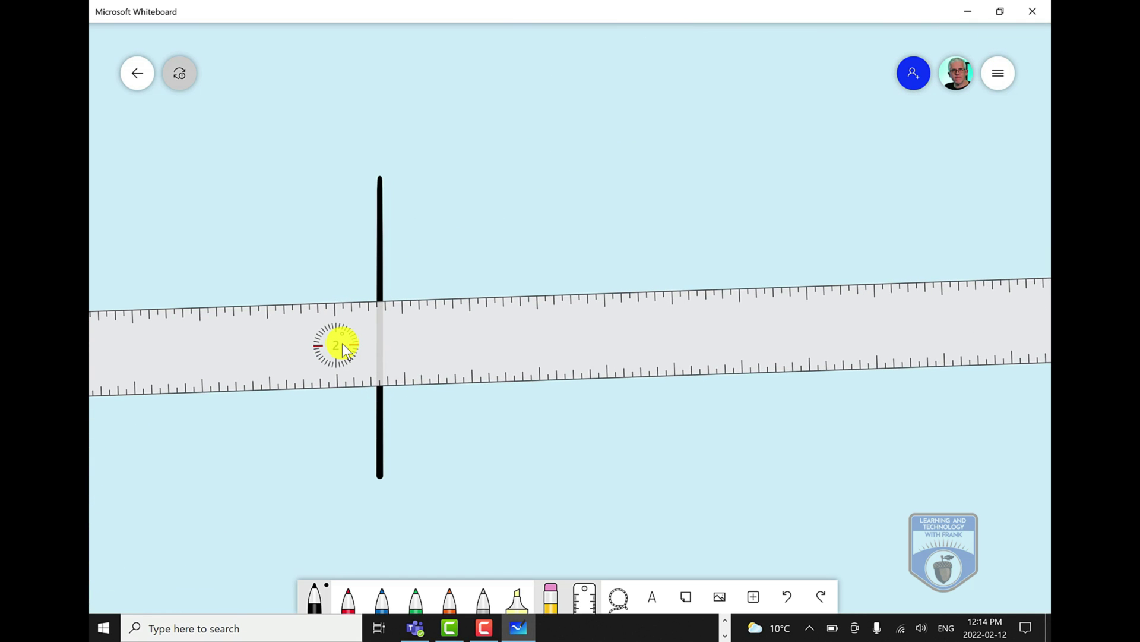
pyautogui.moveTo(342, 343)
pyautogui.mouseDown()
pyautogui.moveTo(377, 345)
pyautogui.moveTo(455, 443)
pyautogui.moveTo(506, 548)
pyautogui.moveTo(507, 515)
pyautogui.mouseUp()
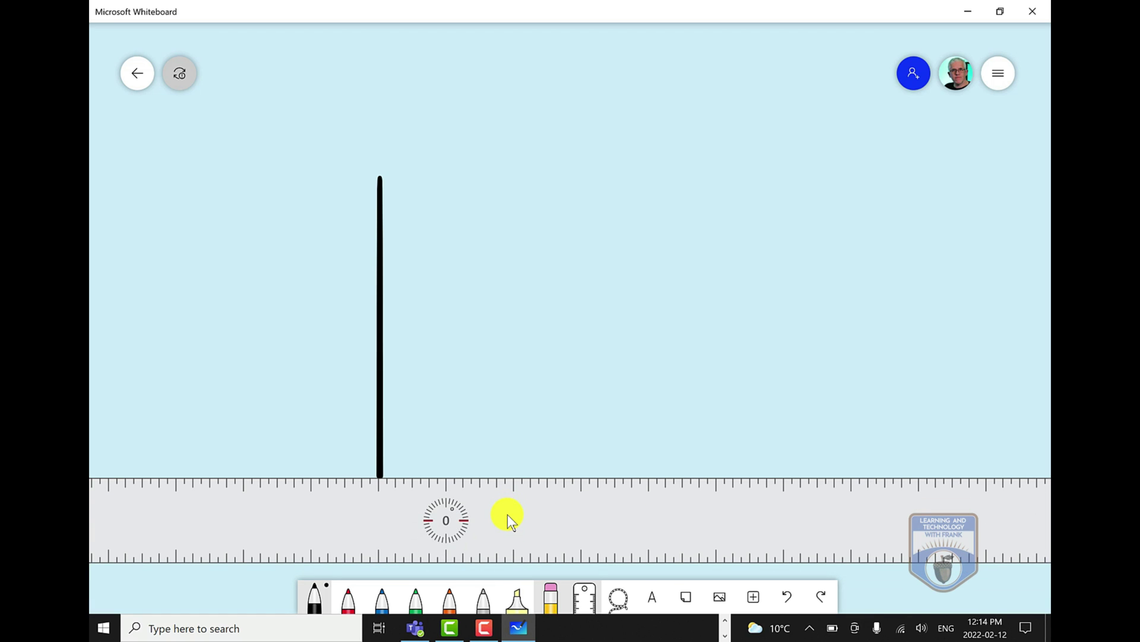
# Draw the horizontal axis from the vertical line's base and set the ruler at 45° at the corner.
pyautogui.moveTo(382, 475); pyautogui.dragTo(751, 475)
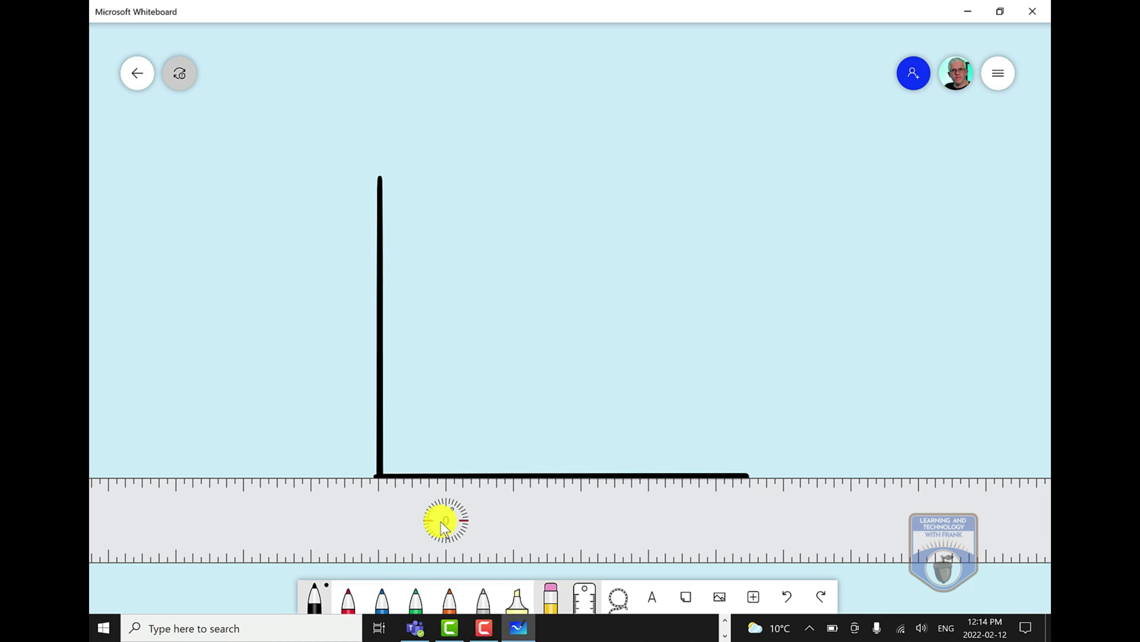
pyautogui.scroll(-1, 440, 521)
pyautogui.scroll(1, 441, 522)
pyautogui.scroll(-1, 440, 521)
pyautogui.scroll(-5, 440, 522)
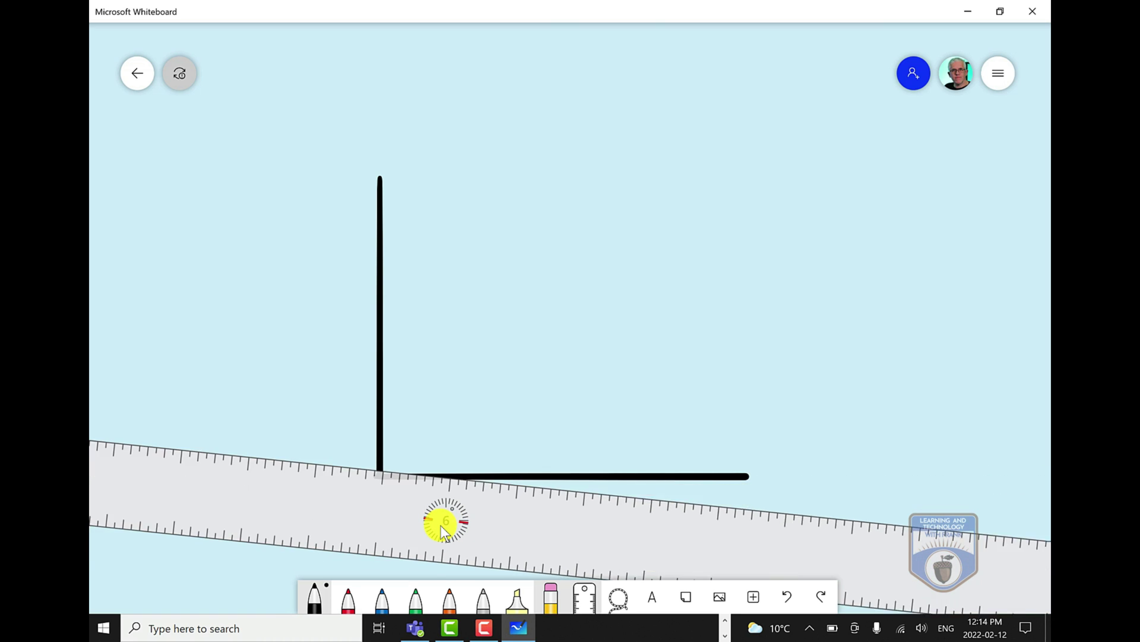
pyautogui.scroll(8, 440, 523)
pyautogui.scroll(3, 441, 520)
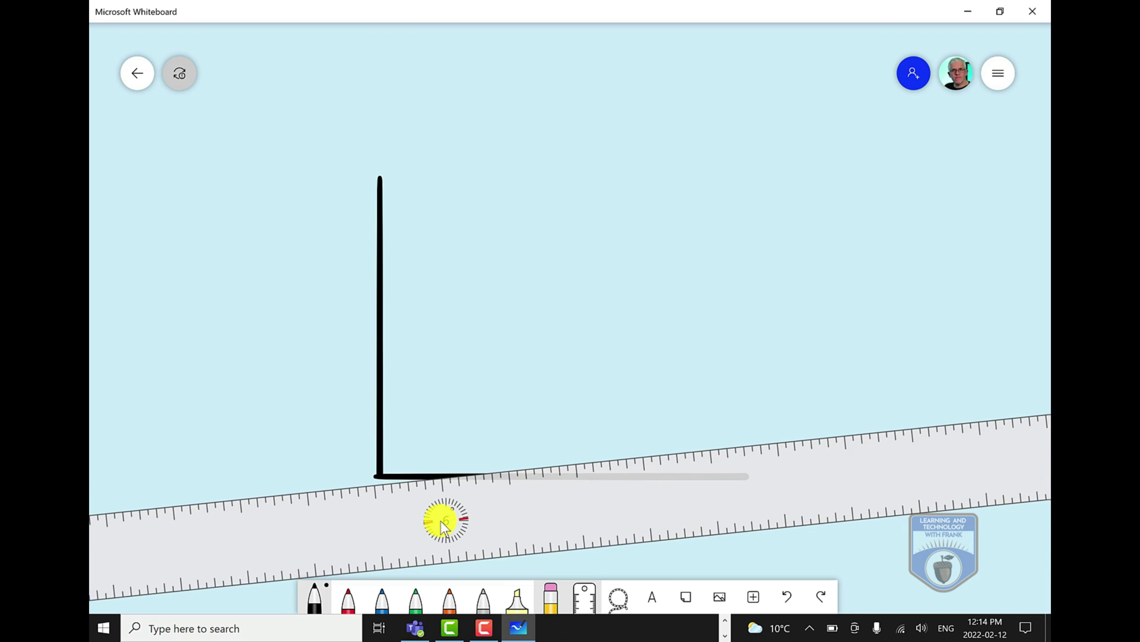
pyautogui.scroll(20, 441, 521)
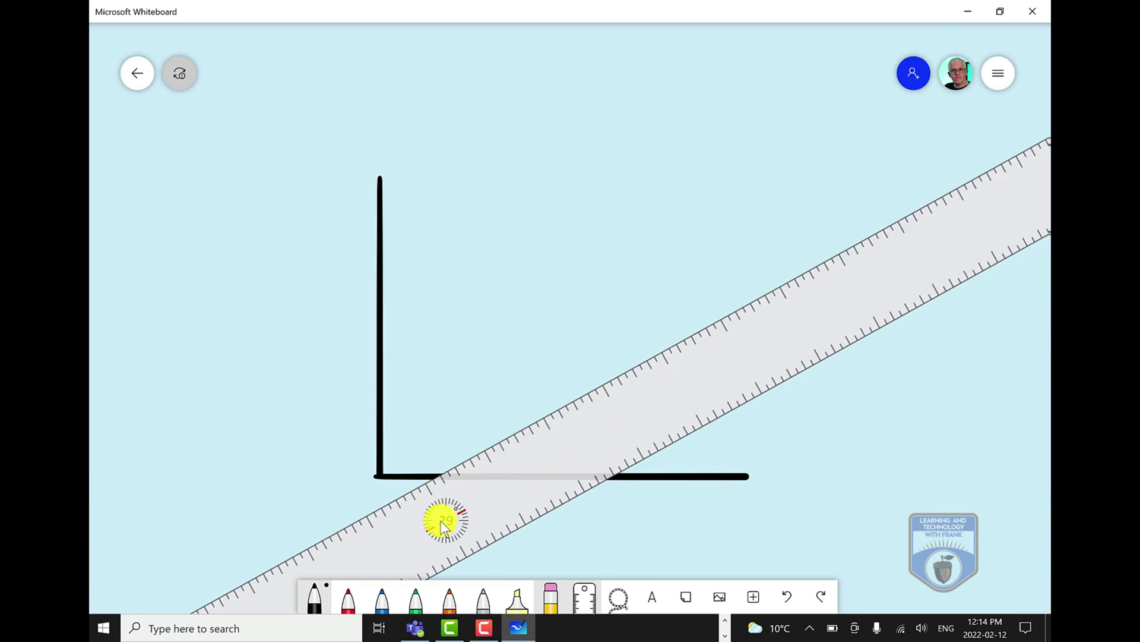
pyautogui.scroll(-5, 441, 521)
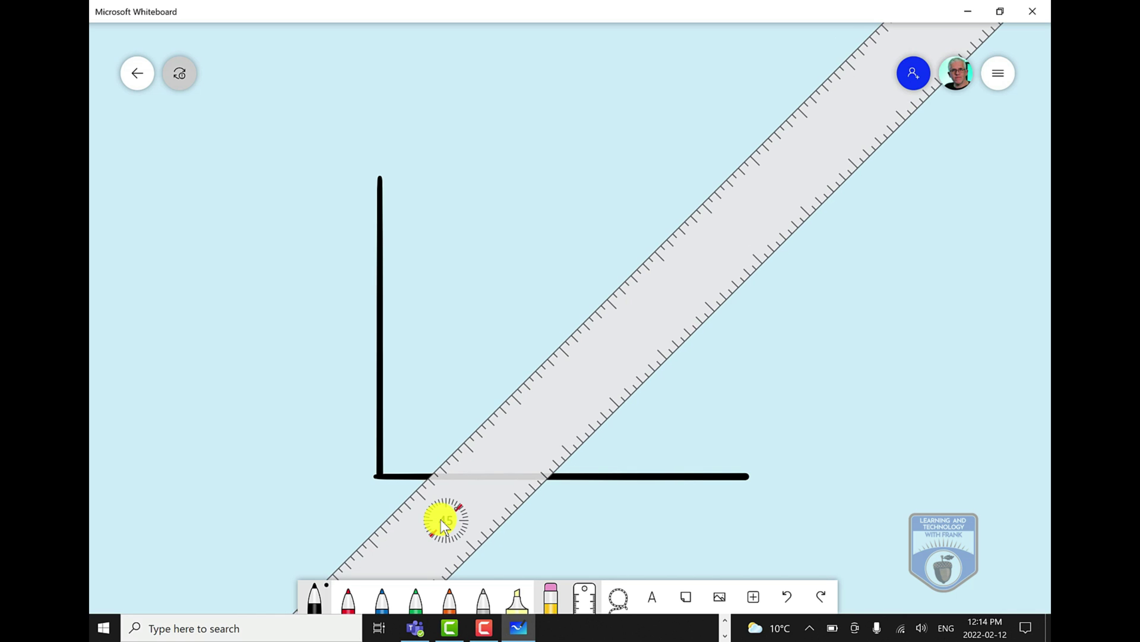
pyautogui.moveTo(441, 519)
pyautogui.mouseDown()
pyautogui.moveTo(408, 483)
pyautogui.moveTo(418, 496)
pyautogui.moveTo(425, 433)
pyautogui.moveTo(629, 229)
pyautogui.mouseUp()
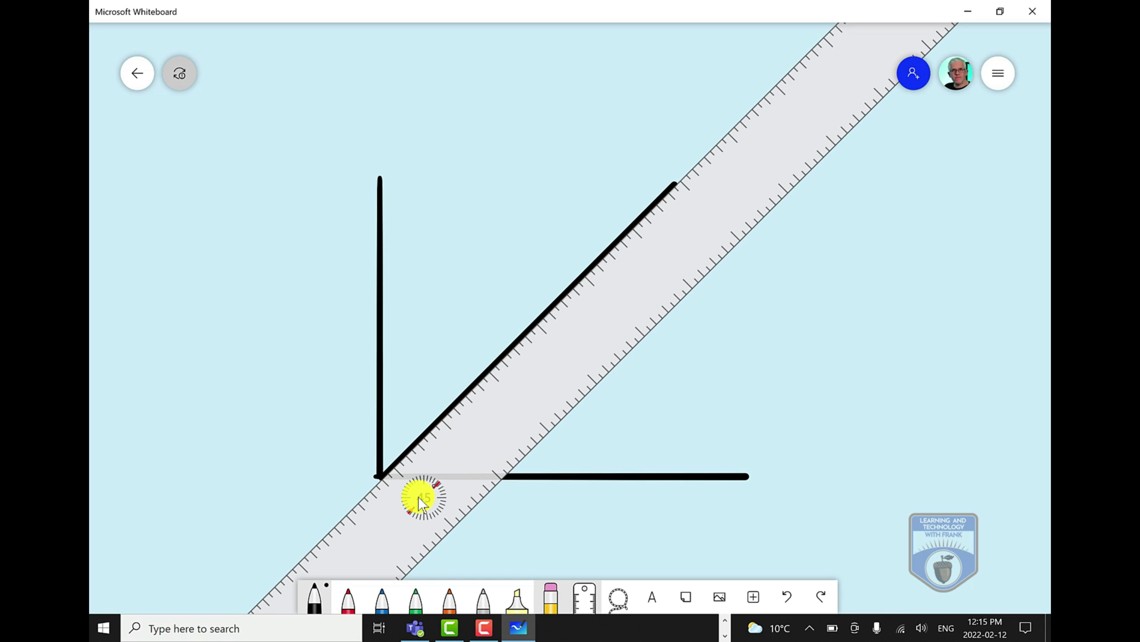
# Put the ruler away and erase the diagonal's stray tip plus two gaps along it.
pyautogui.click(588, 604)
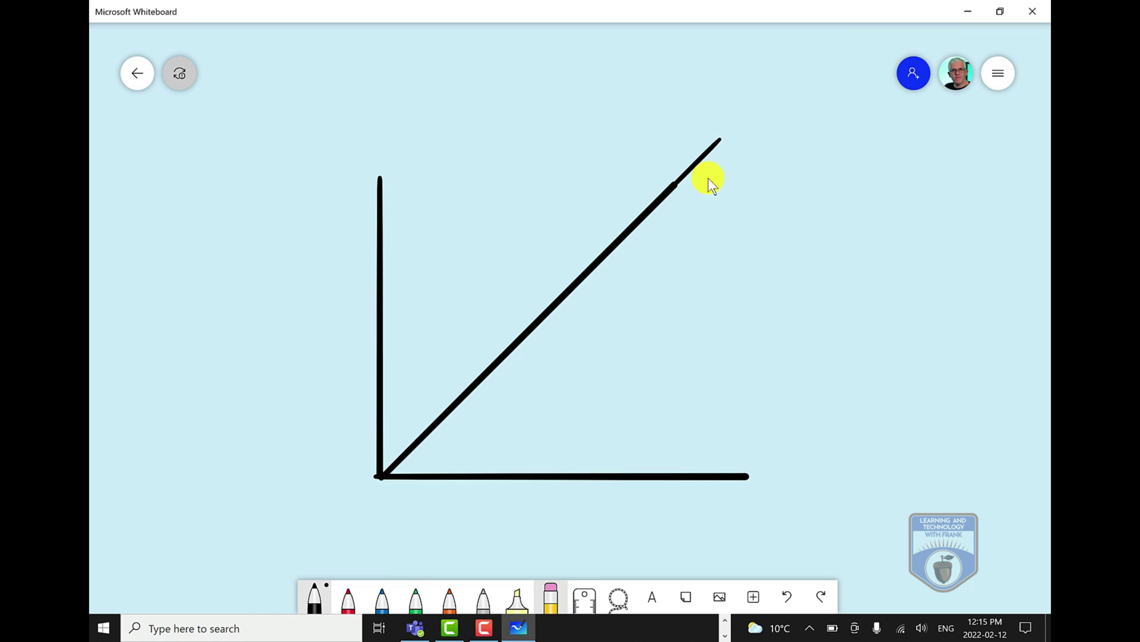
pyautogui.click(551, 592)
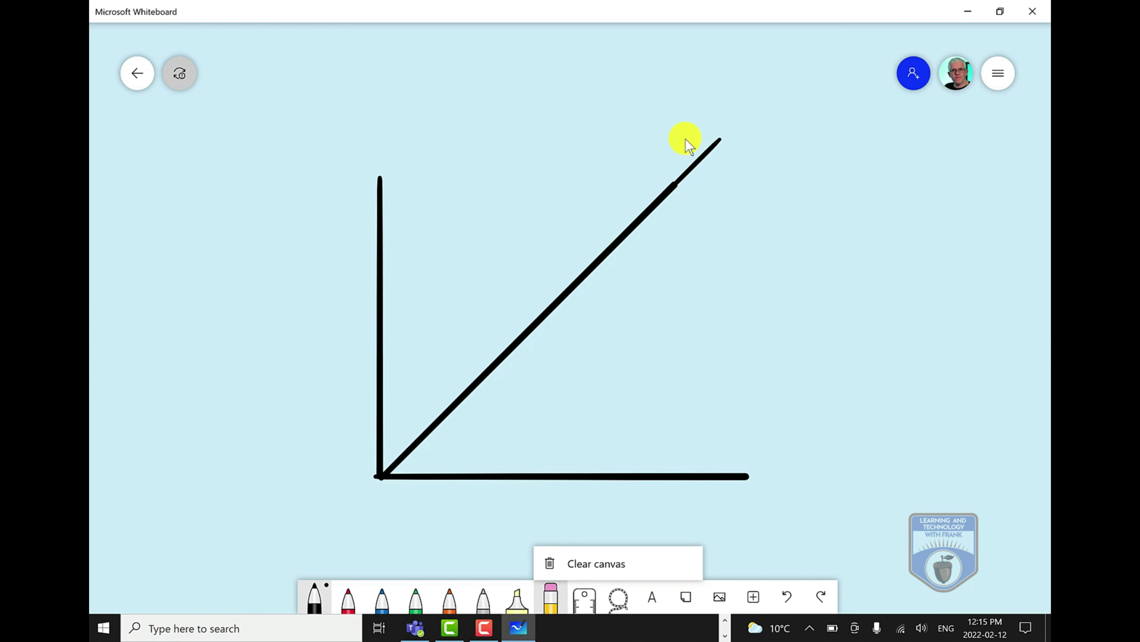
pyautogui.moveTo(685, 138)
pyautogui.mouseDown()
pyautogui.moveTo(759, 139)
pyautogui.moveTo(675, 152)
pyautogui.mouseUp()
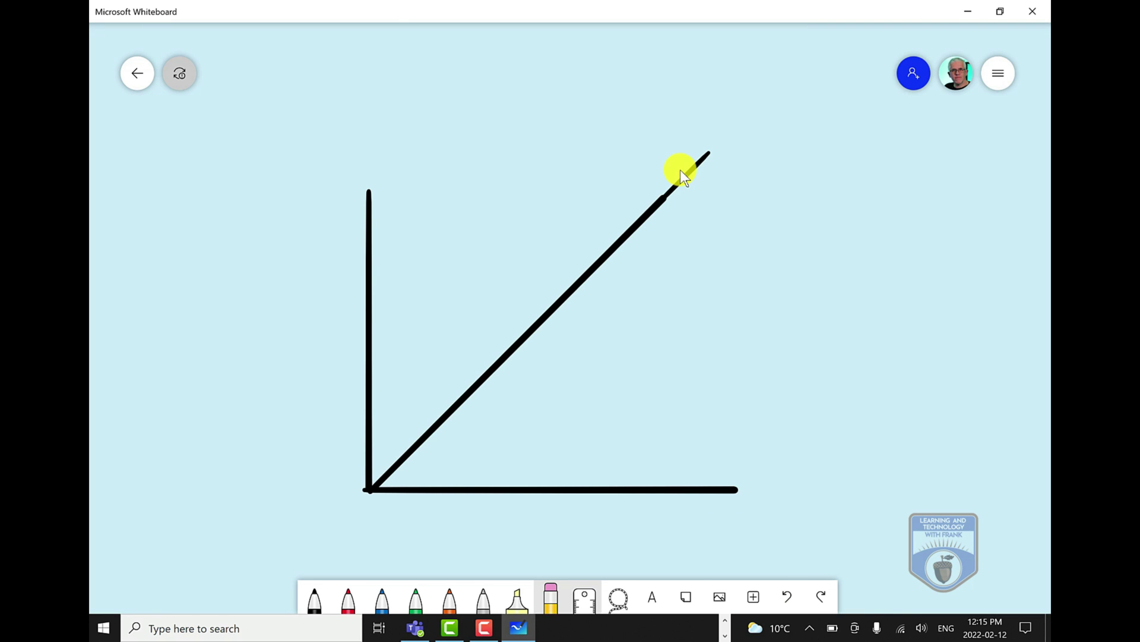
pyautogui.click(681, 170)
pyautogui.moveTo(448, 417); pyautogui.dragTo(461, 396)
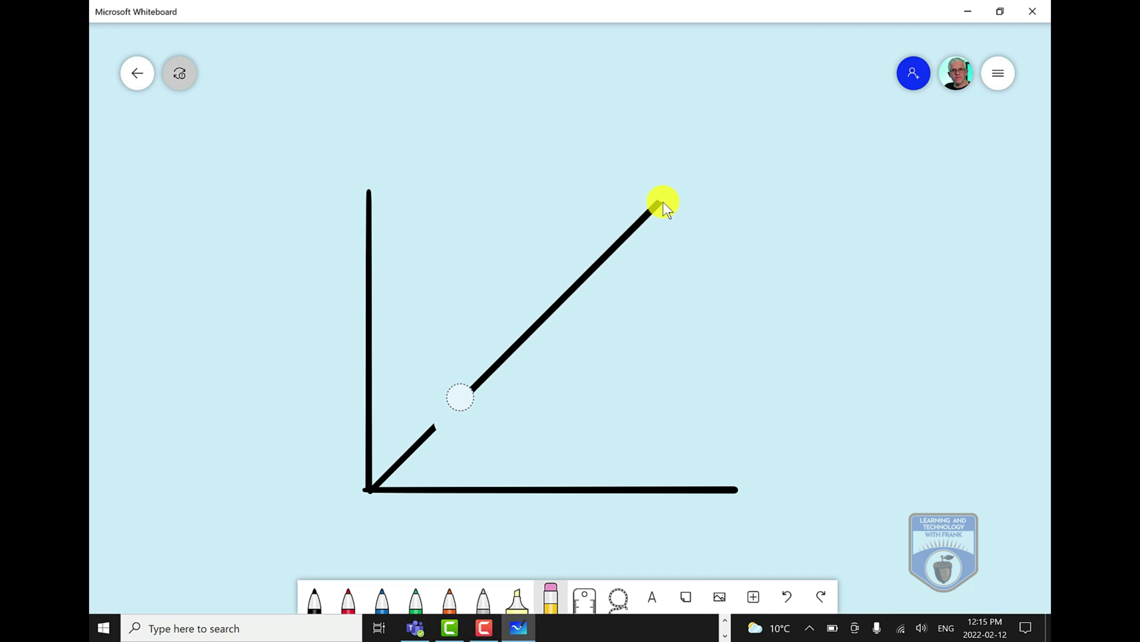
pyautogui.moveTo(561, 297); pyautogui.dragTo(594, 269)
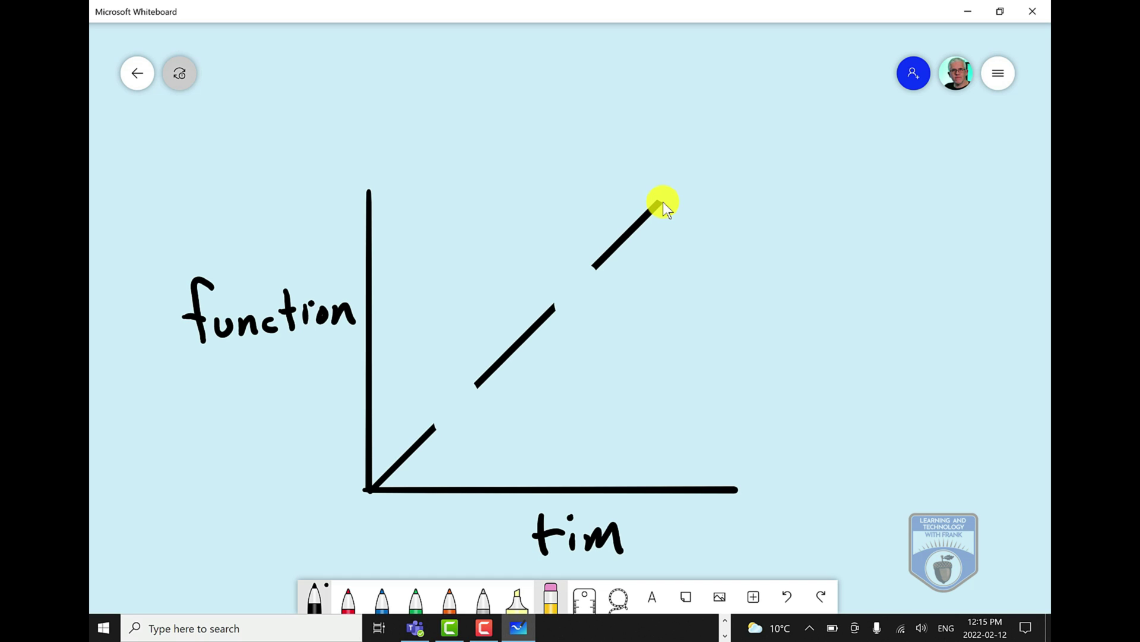
# Lasso the handwritten 'time' label and beautify its ink.
pyautogui.click(618, 597)
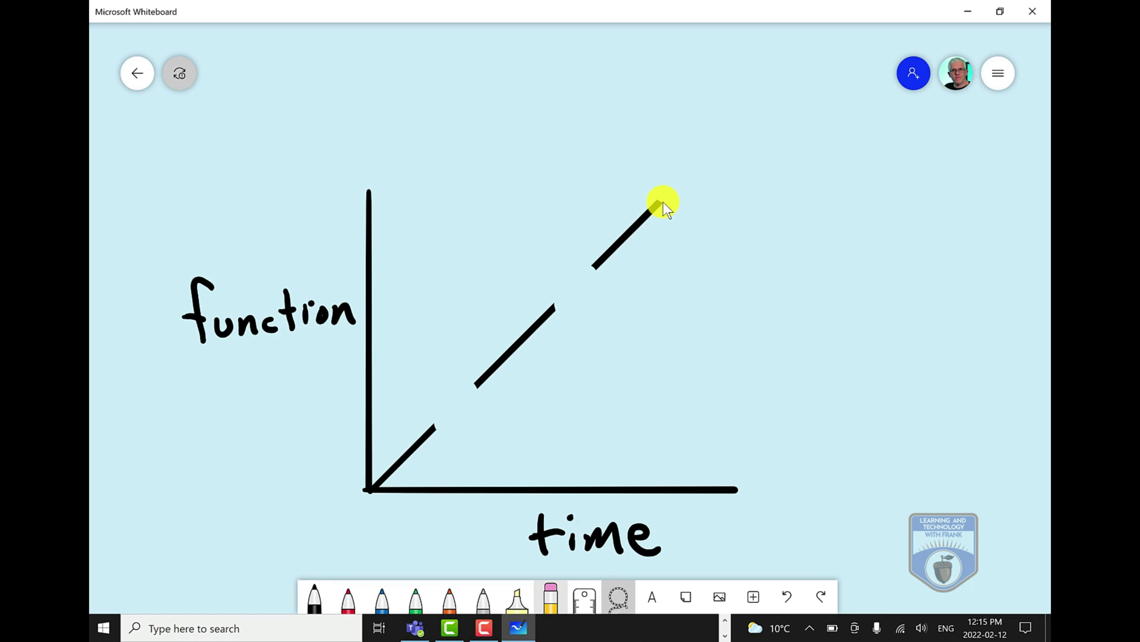
pyautogui.moveTo(625, 504)
pyautogui.mouseDown()
pyautogui.moveTo(535, 572)
pyautogui.moveTo(654, 509)
pyautogui.mouseUp()
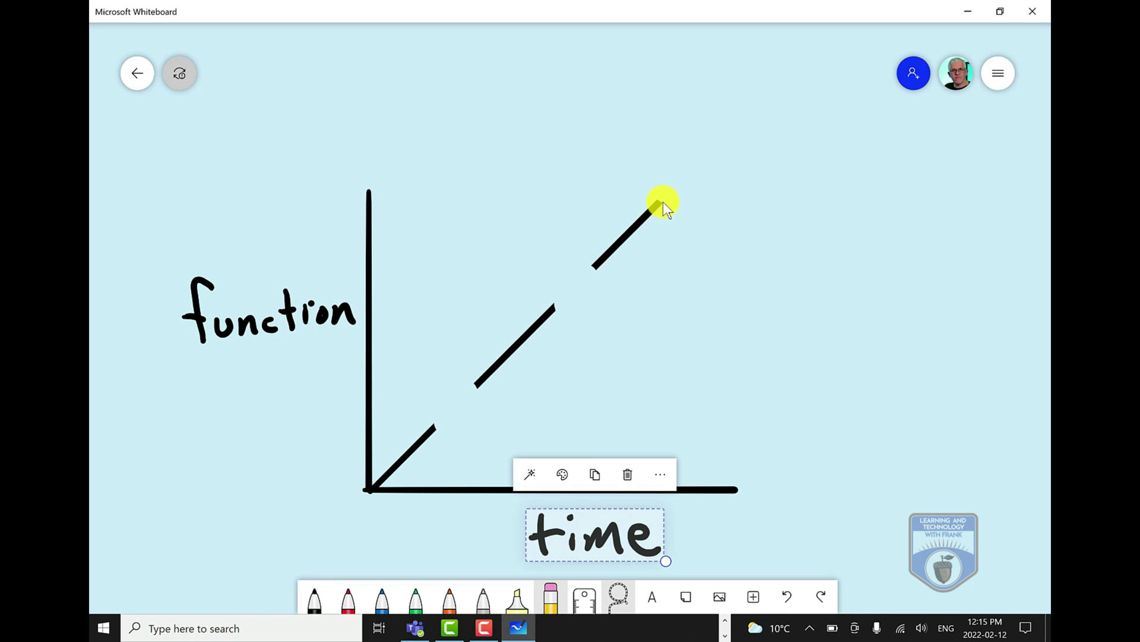
pyautogui.click(528, 475)
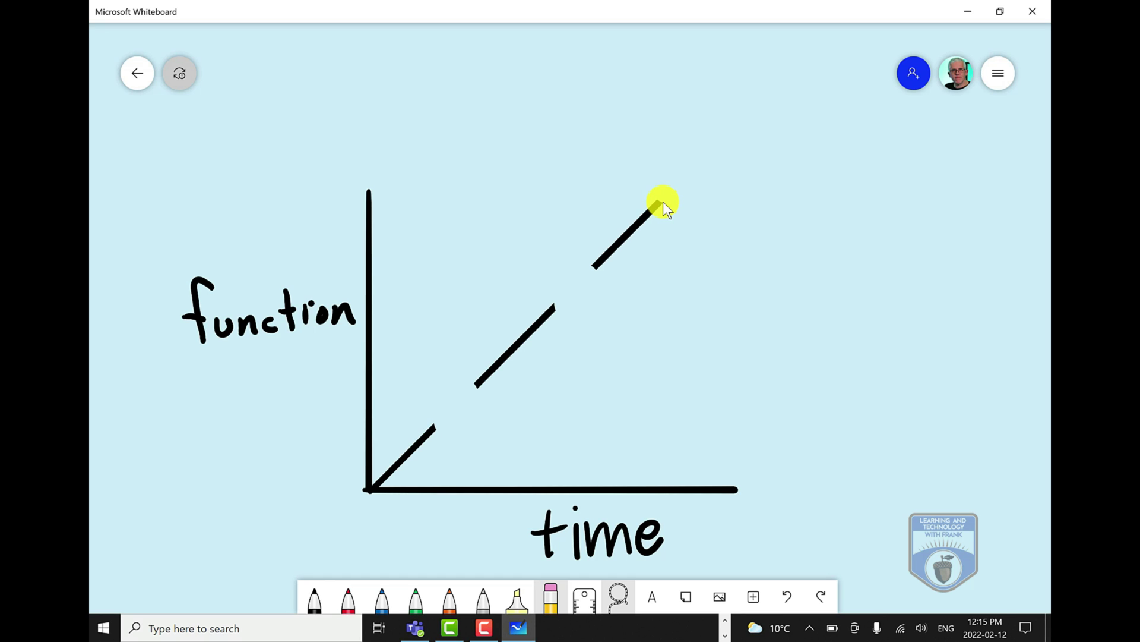
# Lasso the handwritten 'function' label and beautify its ink.
pyautogui.moveTo(214, 259)
pyautogui.mouseDown()
pyautogui.moveTo(280, 380)
pyautogui.moveTo(368, 303)
pyautogui.mouseUp()
pyautogui.moveTo(212, 268); pyautogui.dragTo(210, 266)
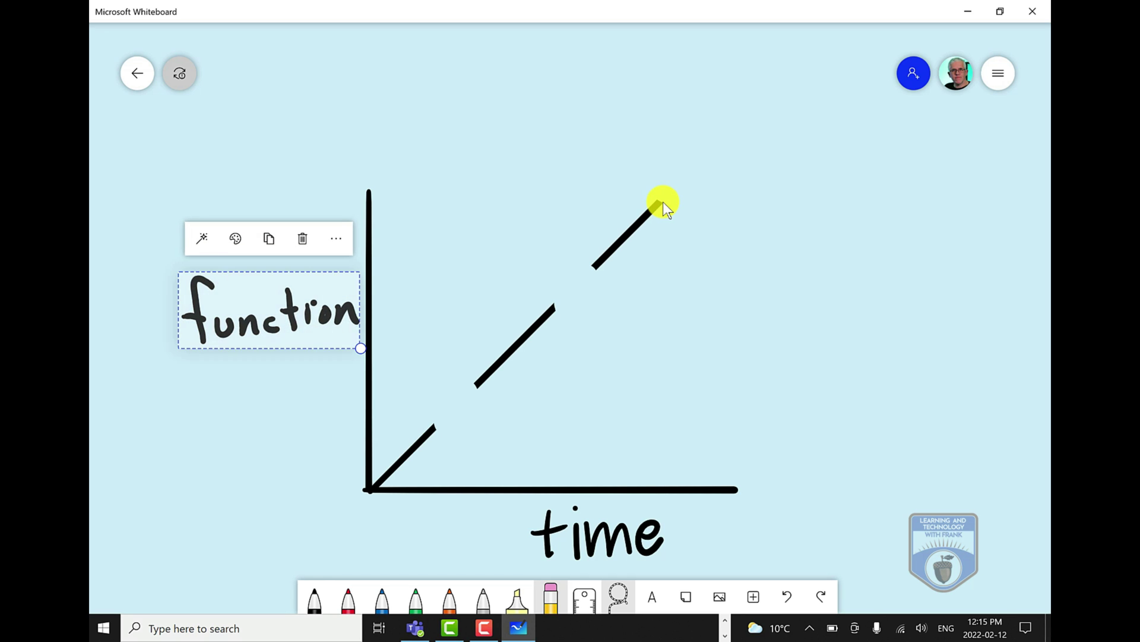
pyautogui.click(198, 237)
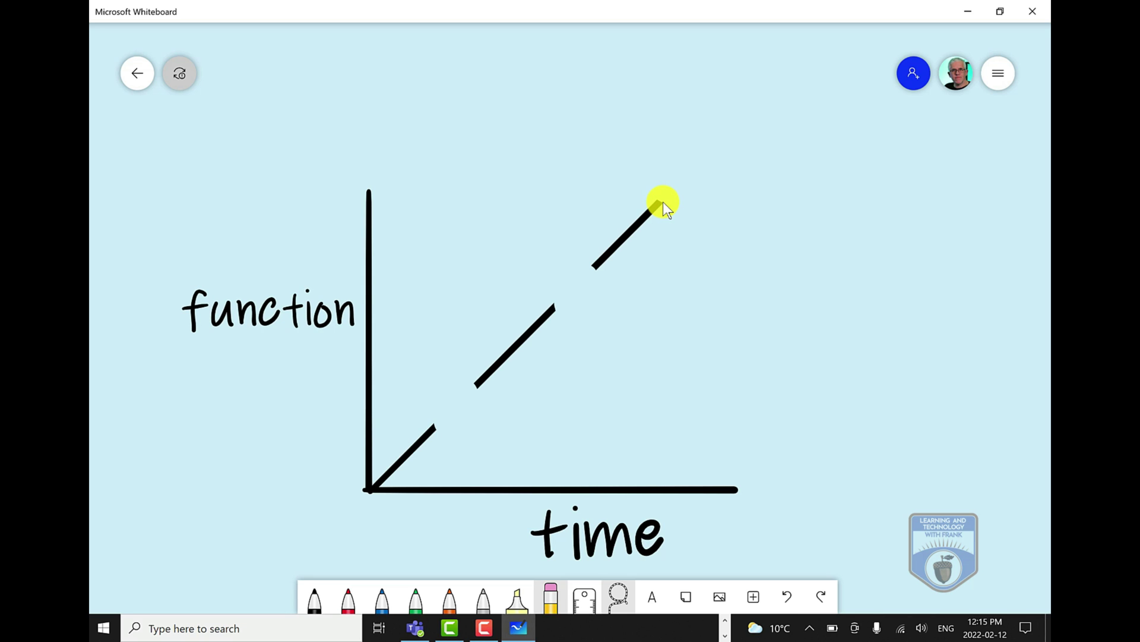
# Insert the first Bing image result for 'software development lifecycle' onto the graph.
pyautogui.click(719, 596)
pyautogui.click(766, 527)
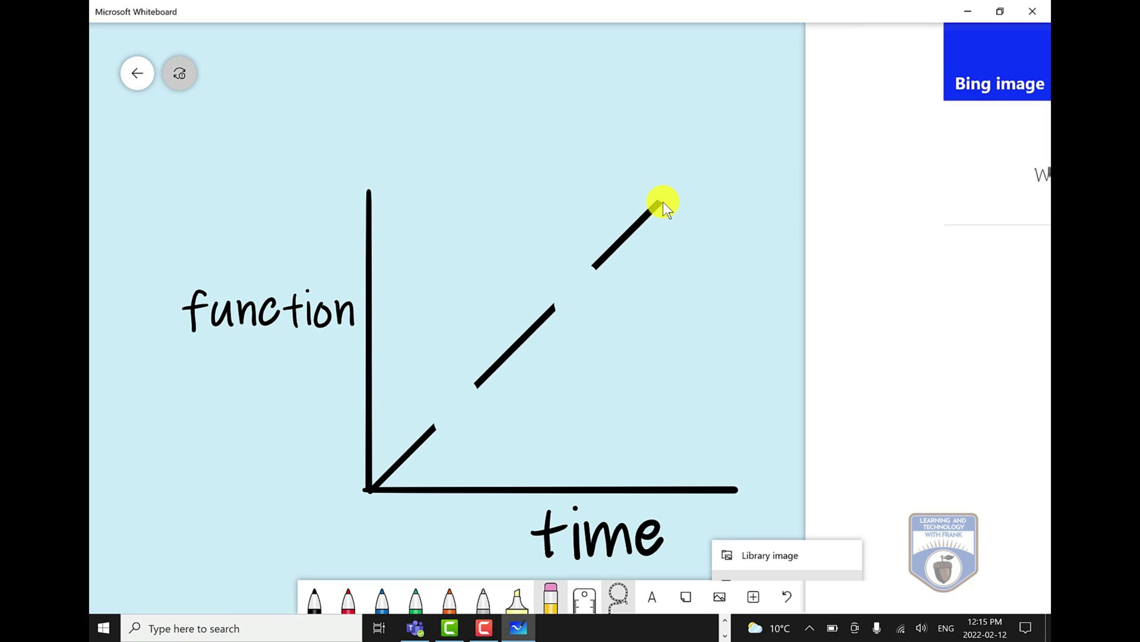
pyautogui.write('software devel')
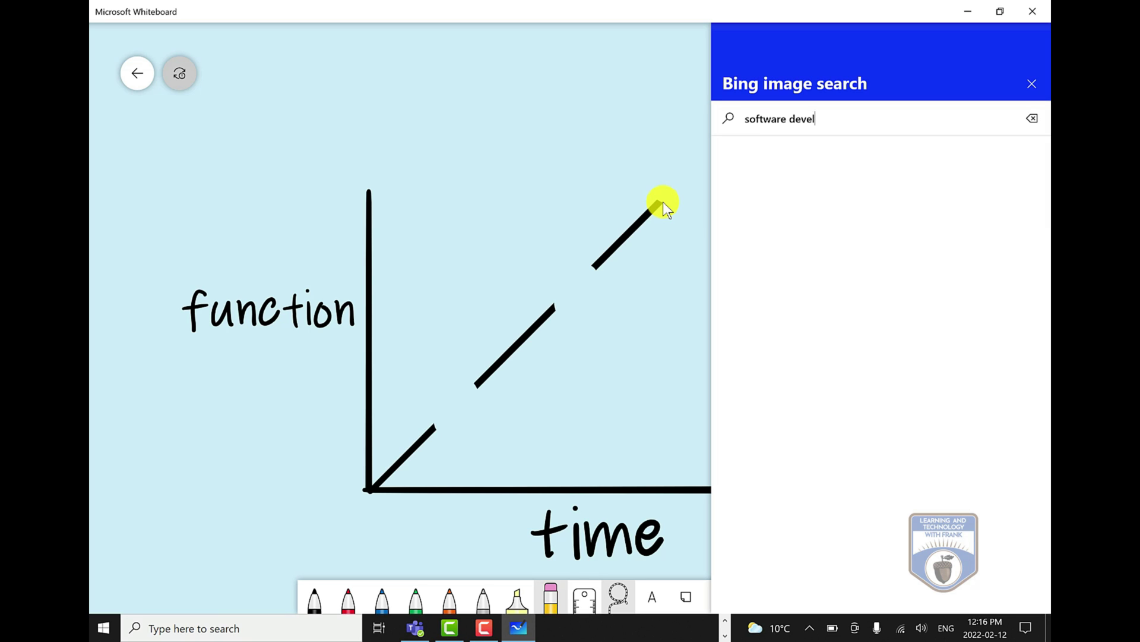
pyautogui.write('opment lifecycle')
pyautogui.press('Return')
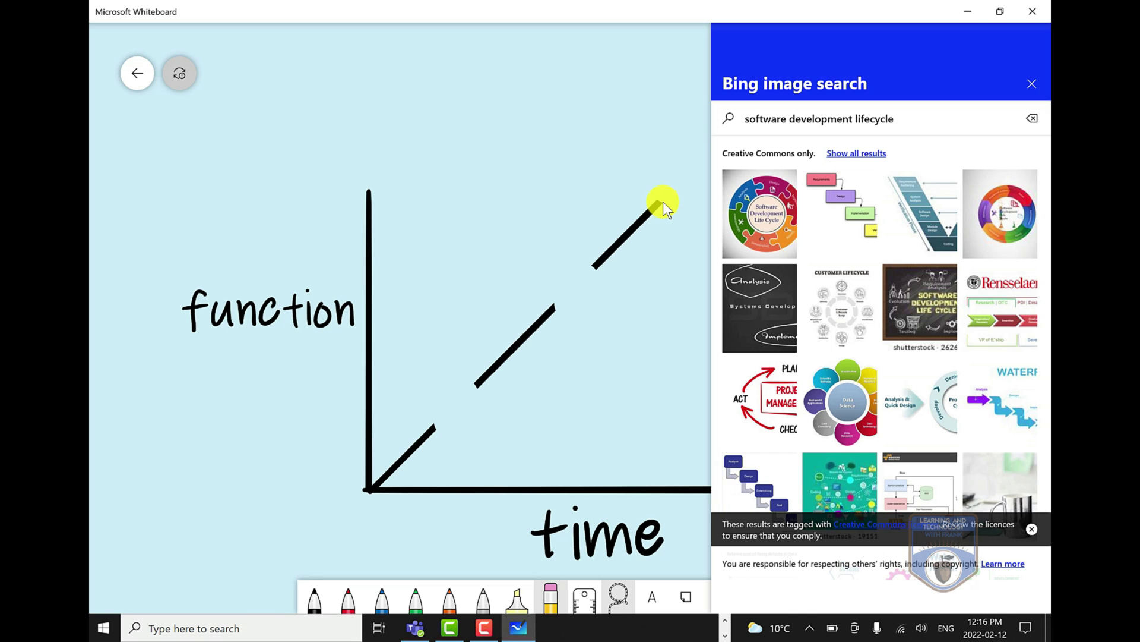
pyautogui.press('Tab')
pyautogui.press('Return')
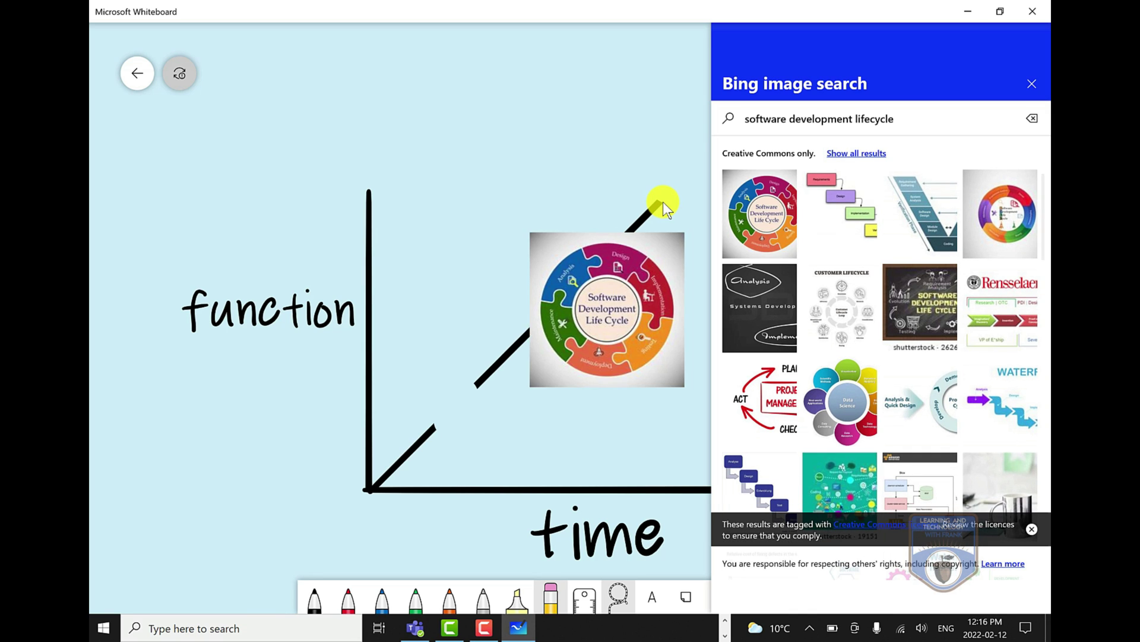
# Shrink the lifecycle image to an icon and duplicate copies along the diagonal line.
pyautogui.click(647, 254)
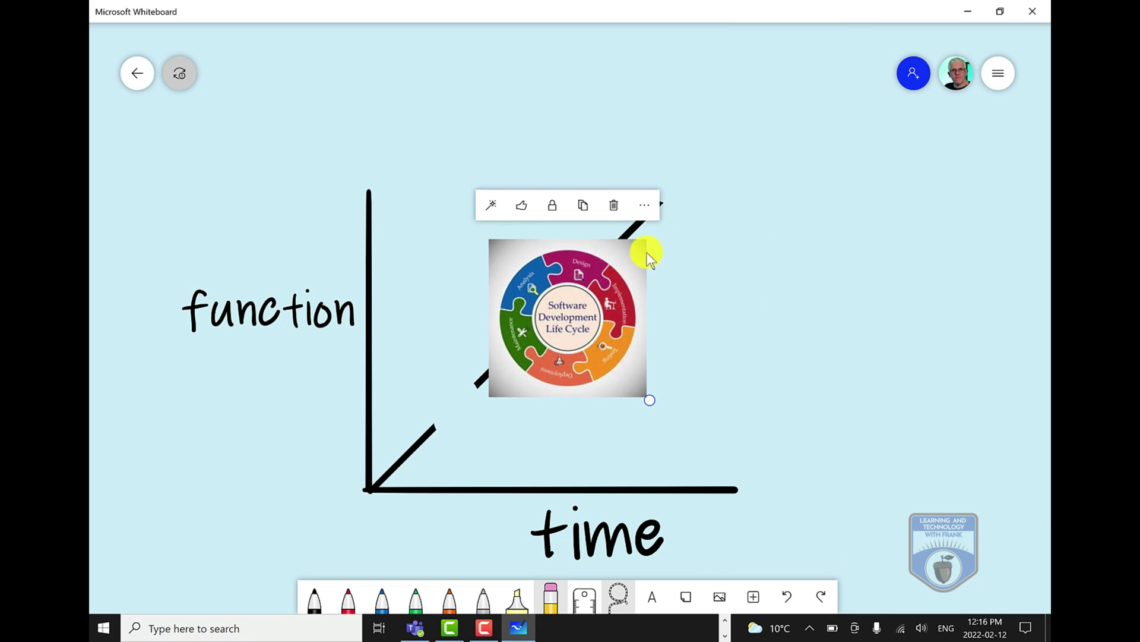
pyautogui.moveTo(646, 401); pyautogui.dragTo(481, 407)
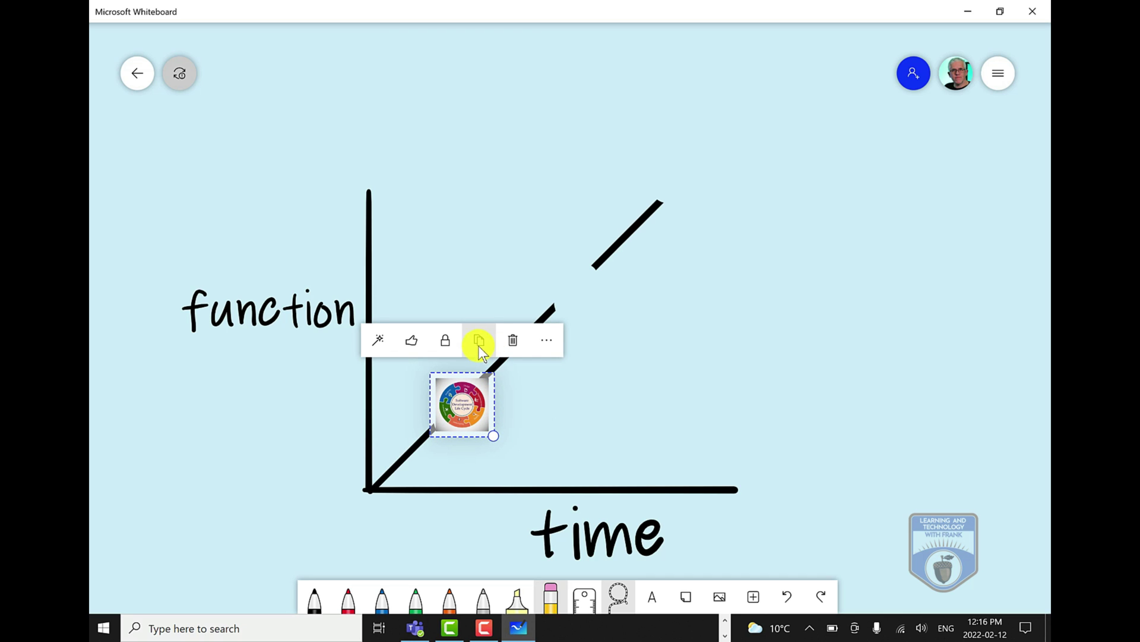
pyautogui.hotkey('ctrl', 'd')
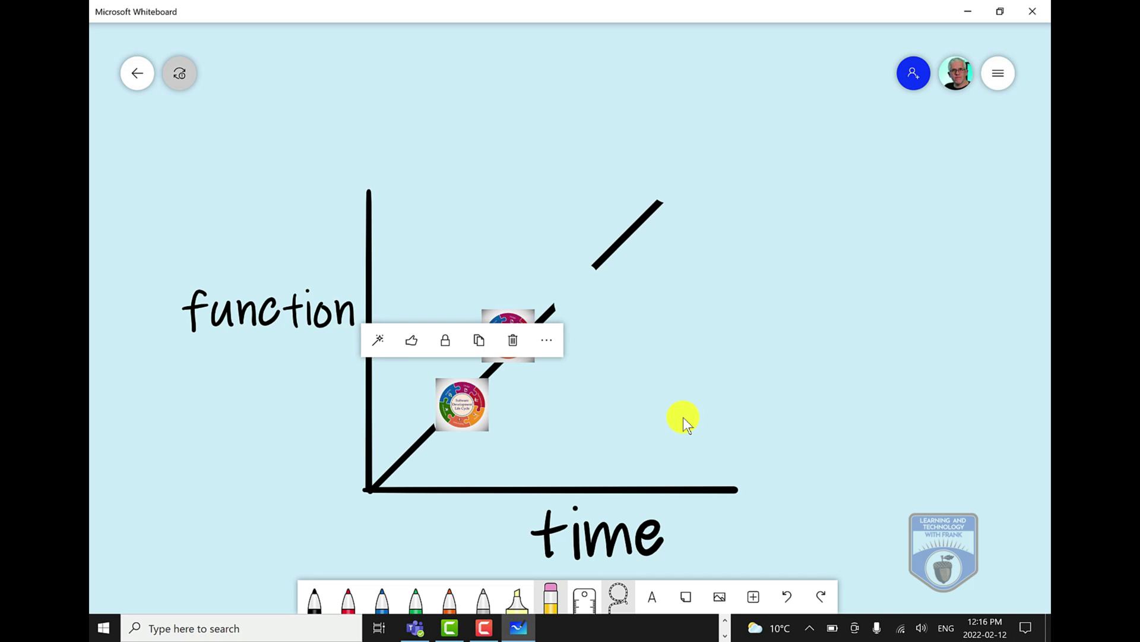
pyautogui.moveTo(569, 321); pyautogui.dragTo(689, 218)
pyautogui.hotkey('ctrl', 'd')
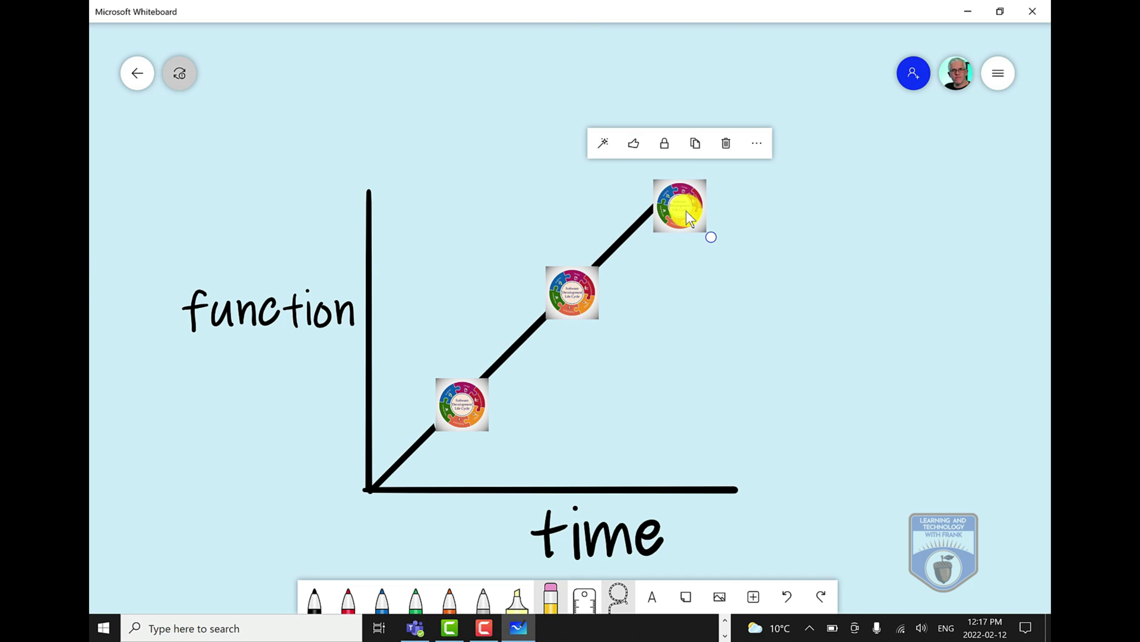
# Make one more copy, move it right of the graph and enlarge it.
pyautogui.hotkey('ctrl', 'd')
pyautogui.moveTo(561, 301); pyautogui.dragTo(916, 400)
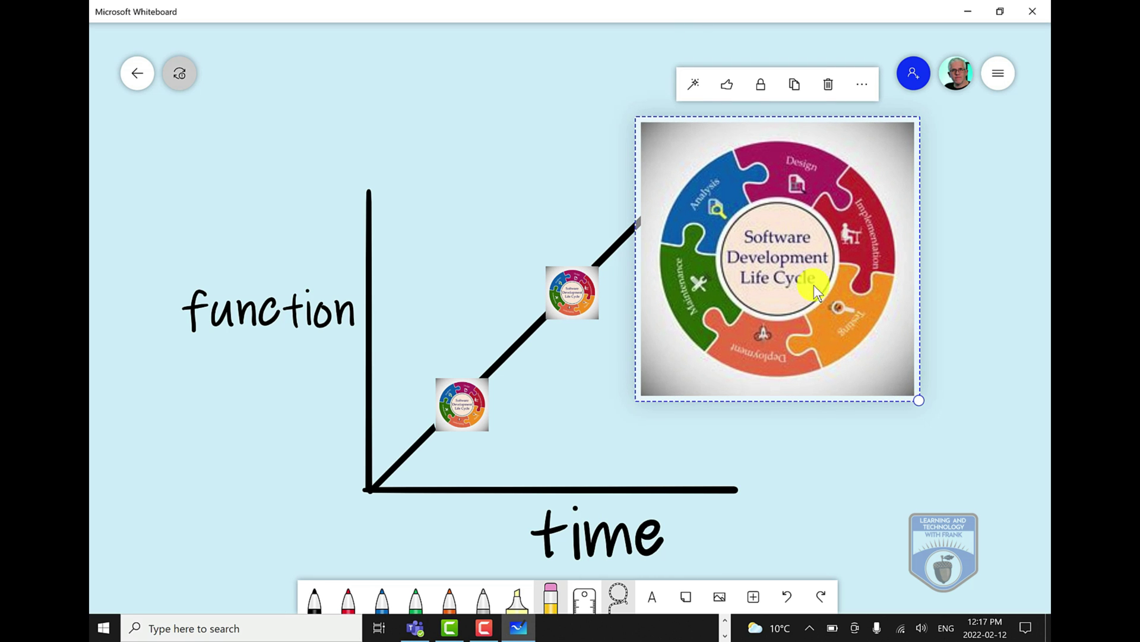
pyautogui.moveTo(807, 287); pyautogui.dragTo(861, 354)
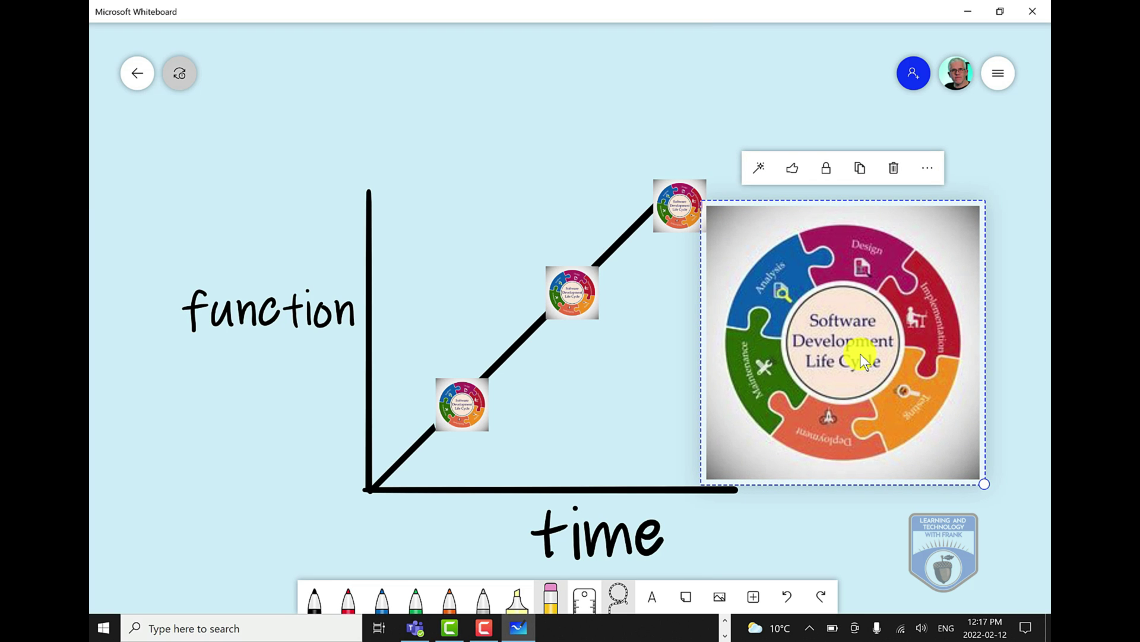
# Draw orange arrows on the large copy pointing at Design, Implementation and Testing.
pyautogui.click(450, 597)
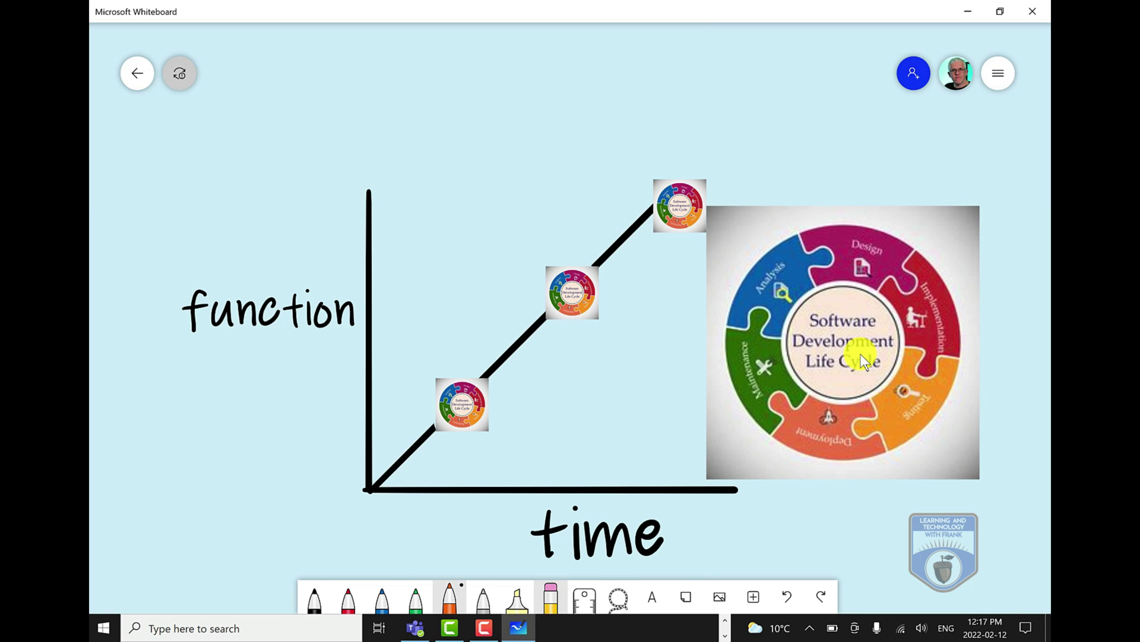
pyautogui.moveTo(920, 179); pyautogui.dragTo(887, 237)
pyautogui.moveTo(883, 221); pyautogui.dragTo(900, 232)
pyautogui.moveTo(1009, 279); pyautogui.dragTo(958, 306)
pyautogui.moveTo(973, 295); pyautogui.dragTo(982, 310)
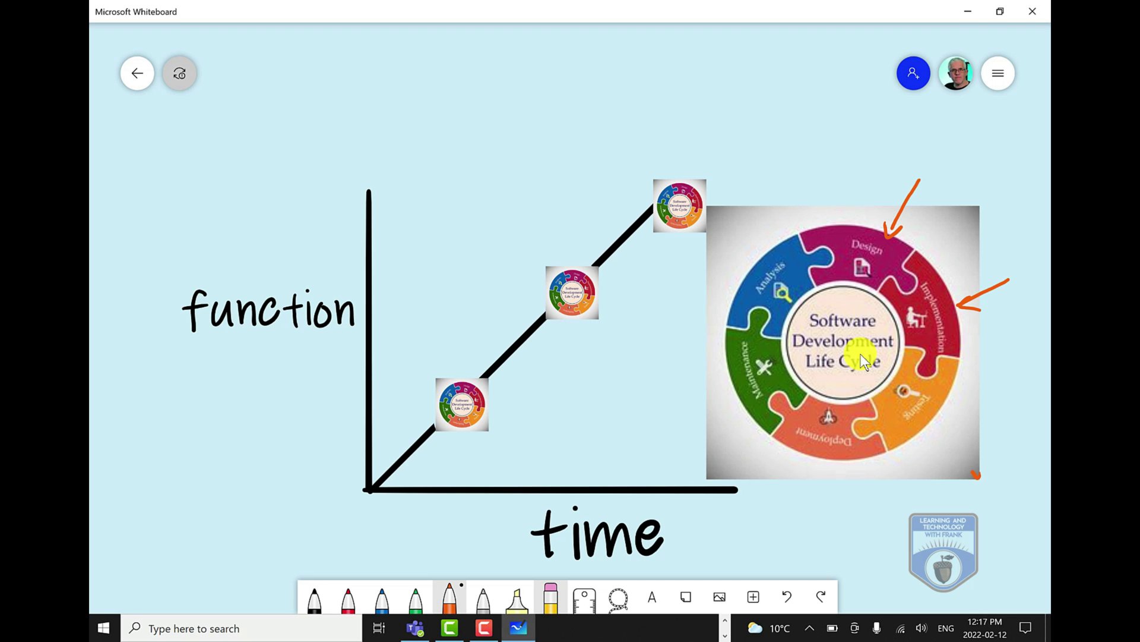
pyautogui.moveTo(979, 477); pyautogui.dragTo(948, 421)
pyautogui.moveTo(945, 443); pyautogui.dragTo(956, 428)
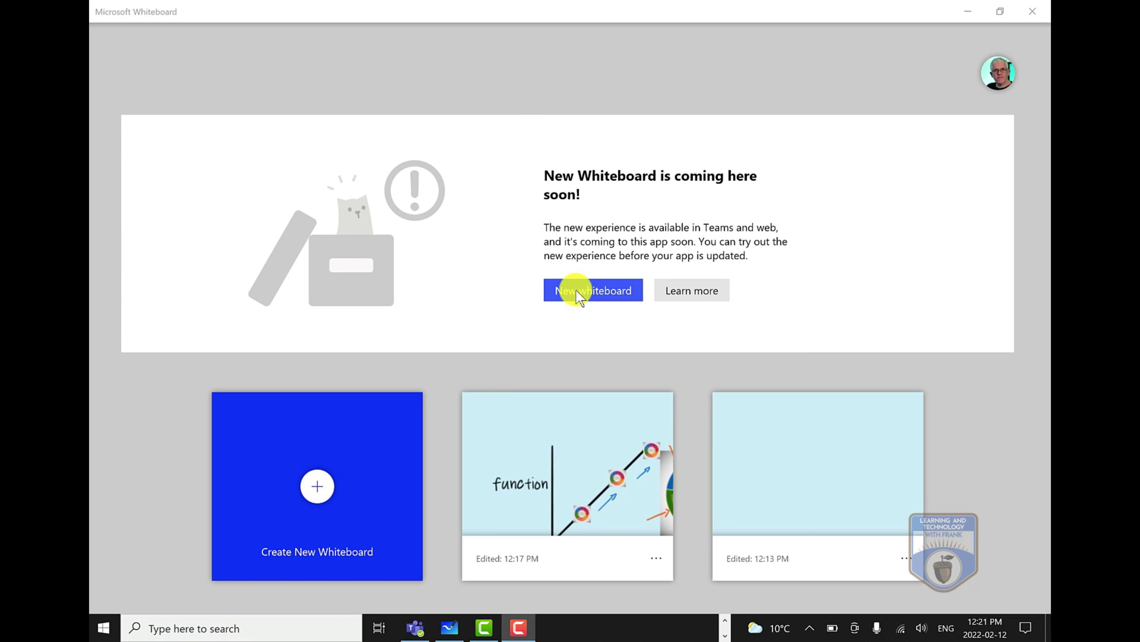
# Open the web Whiteboard in Edge and create a new blank whiteboard.
pyautogui.click(576, 291)
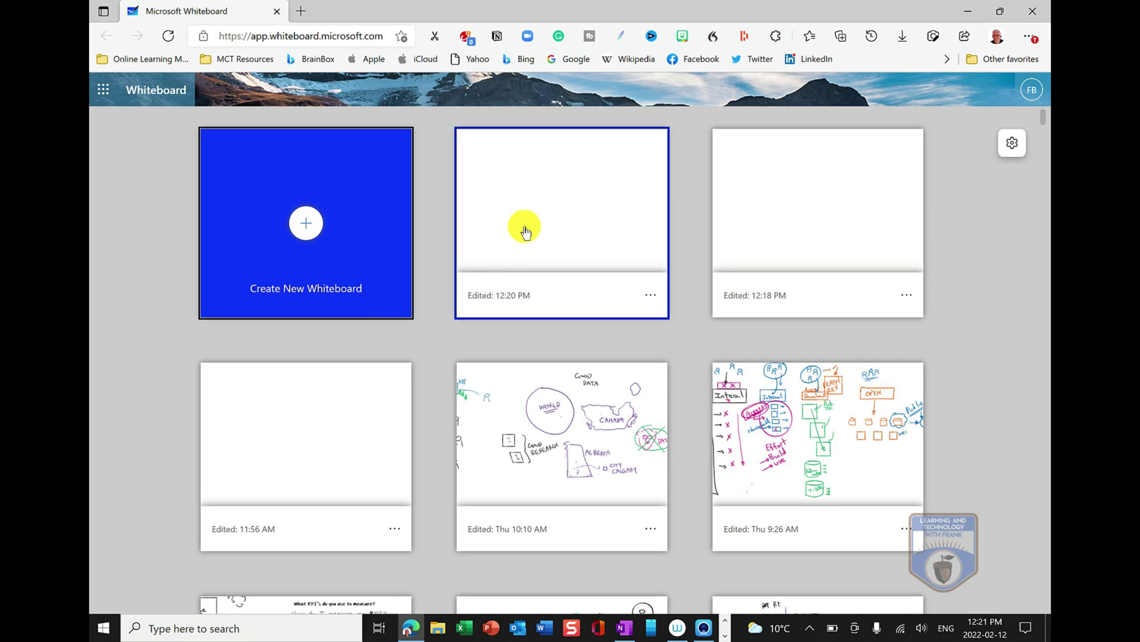
pyautogui.click(307, 229)
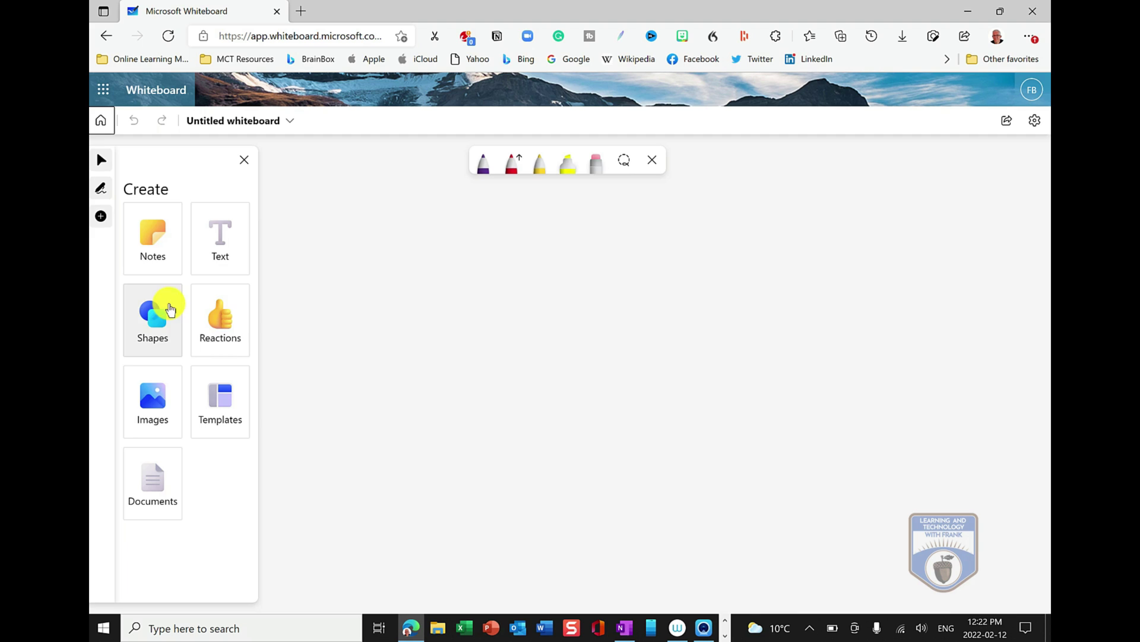
# Add a line shape as a vertical y-axis, send it to back and lengthen it upward.
pyautogui.click(156, 324)
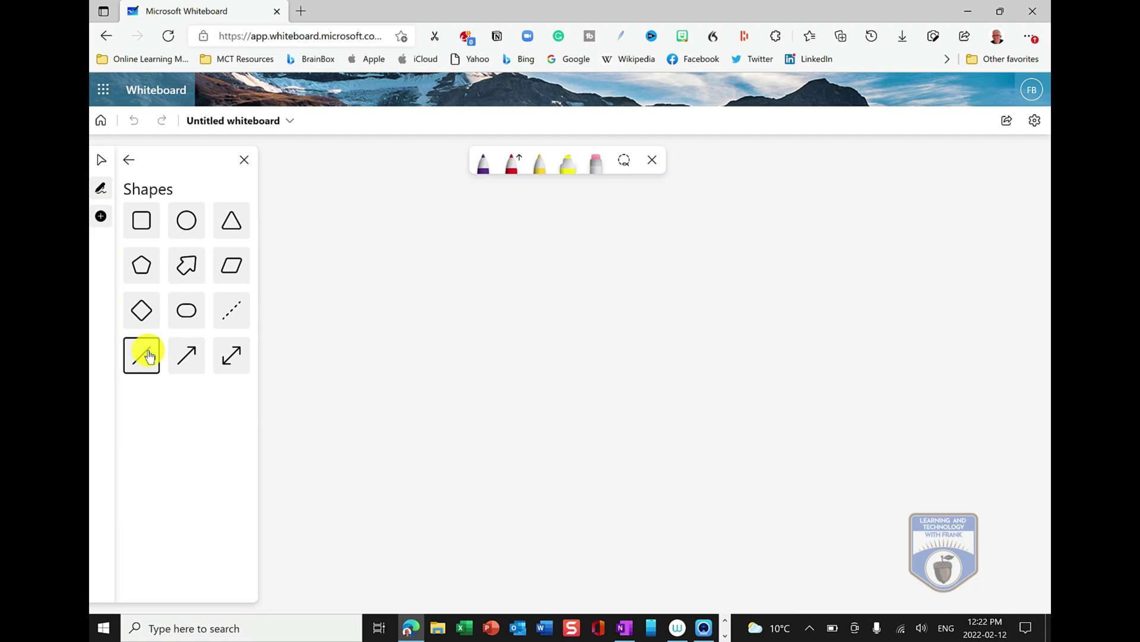
pyautogui.click(364, 283)
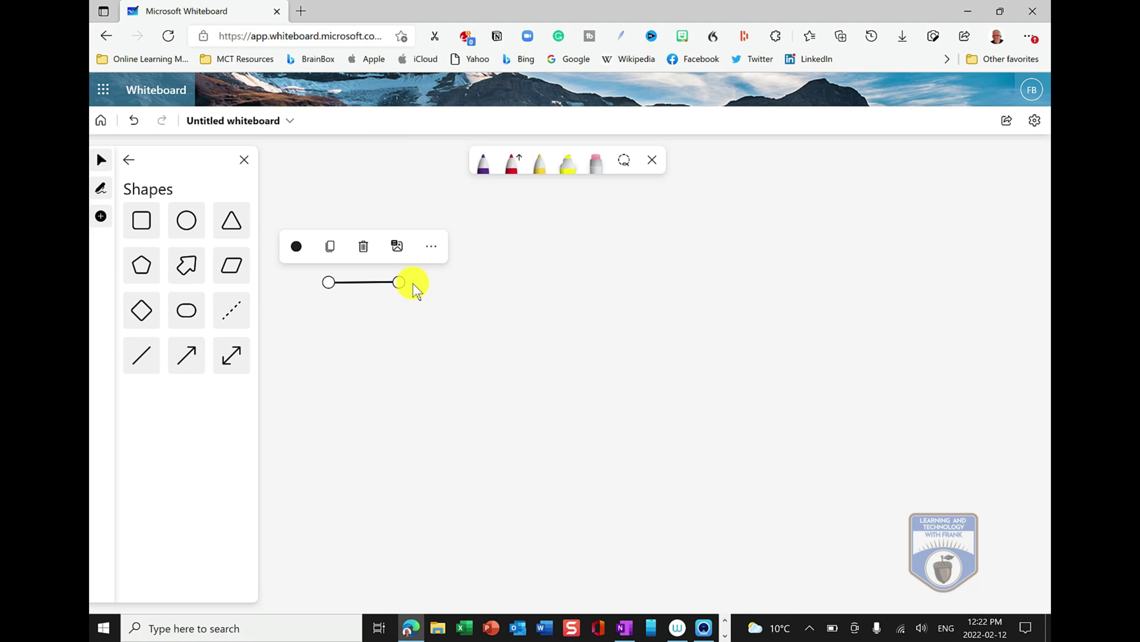
pyautogui.moveTo(398, 290); pyautogui.dragTo(326, 472)
pyautogui.click(288, 349)
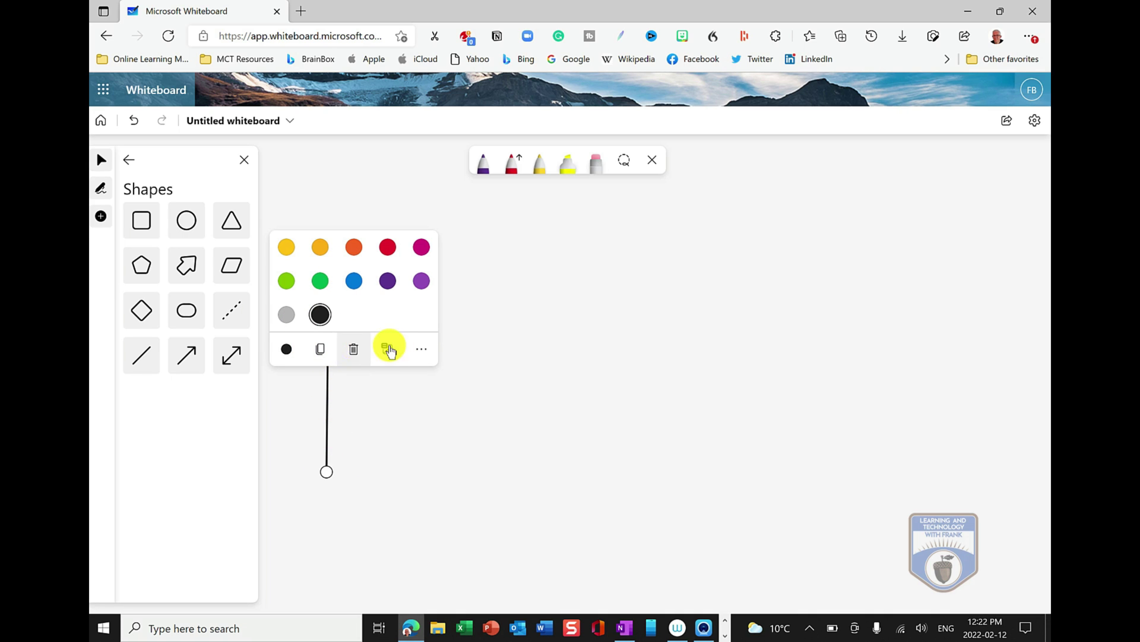
pyautogui.click(421, 351)
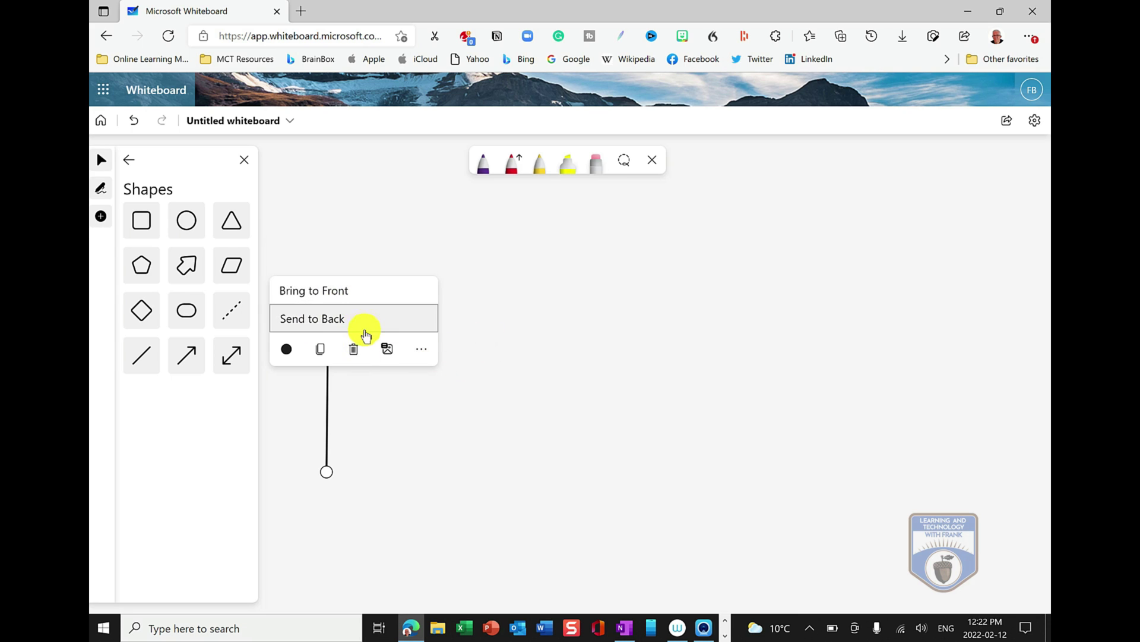
pyautogui.click(364, 323)
pyautogui.click(331, 327)
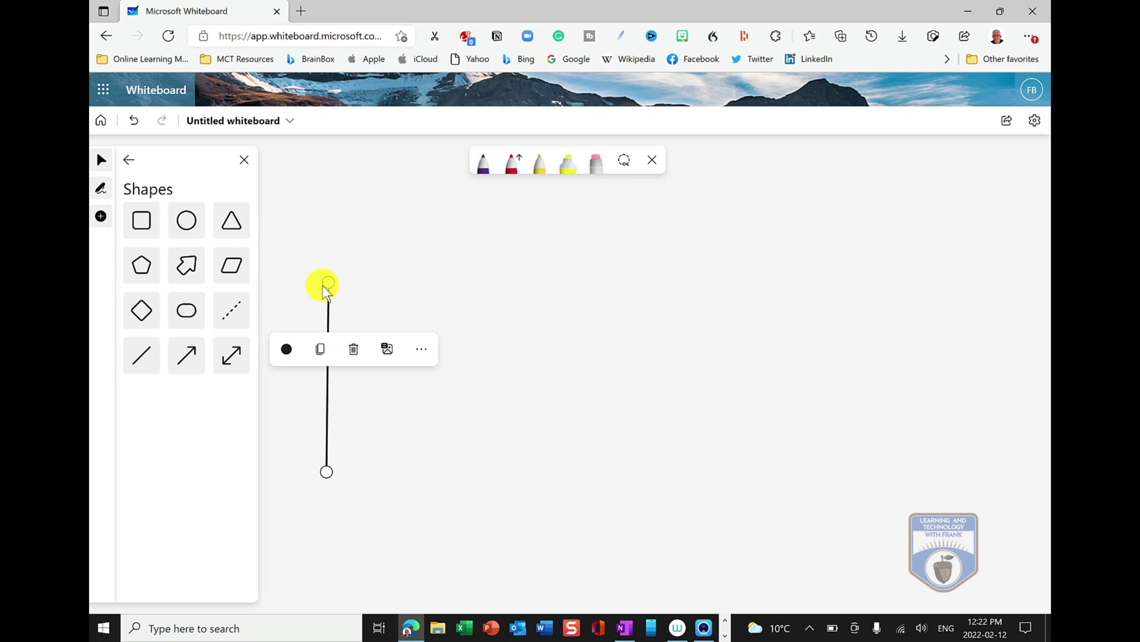
pyautogui.moveTo(325, 281); pyautogui.dragTo(320, 247)
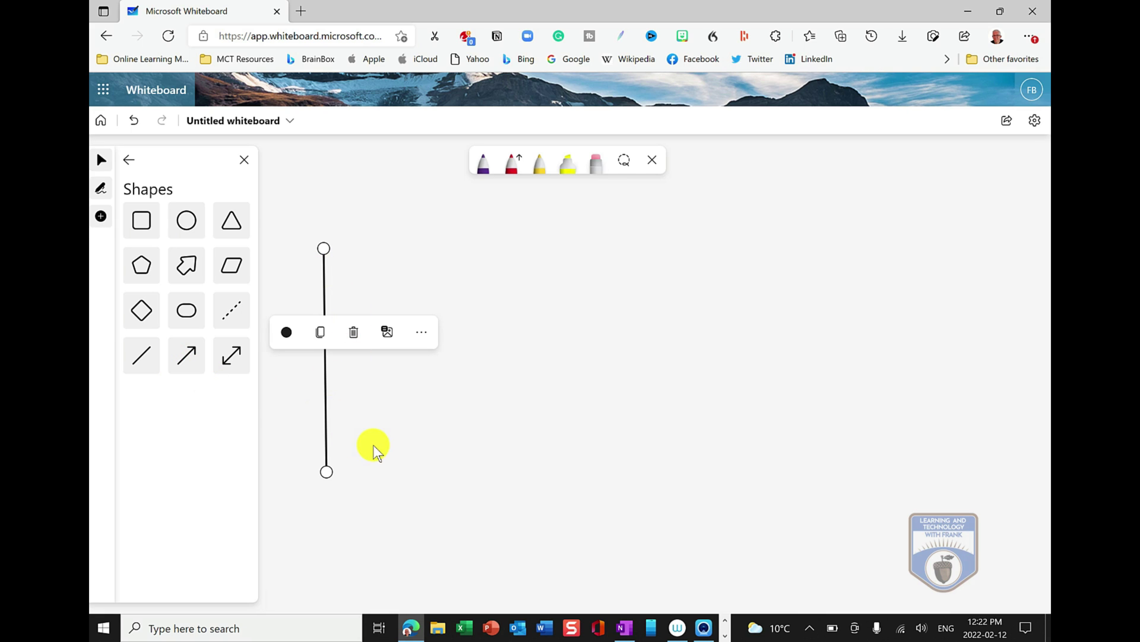
pyautogui.click(318, 450)
# Add a horizontal axis line from the base and a diagonal line rising from the origin.
pyautogui.click(150, 371)
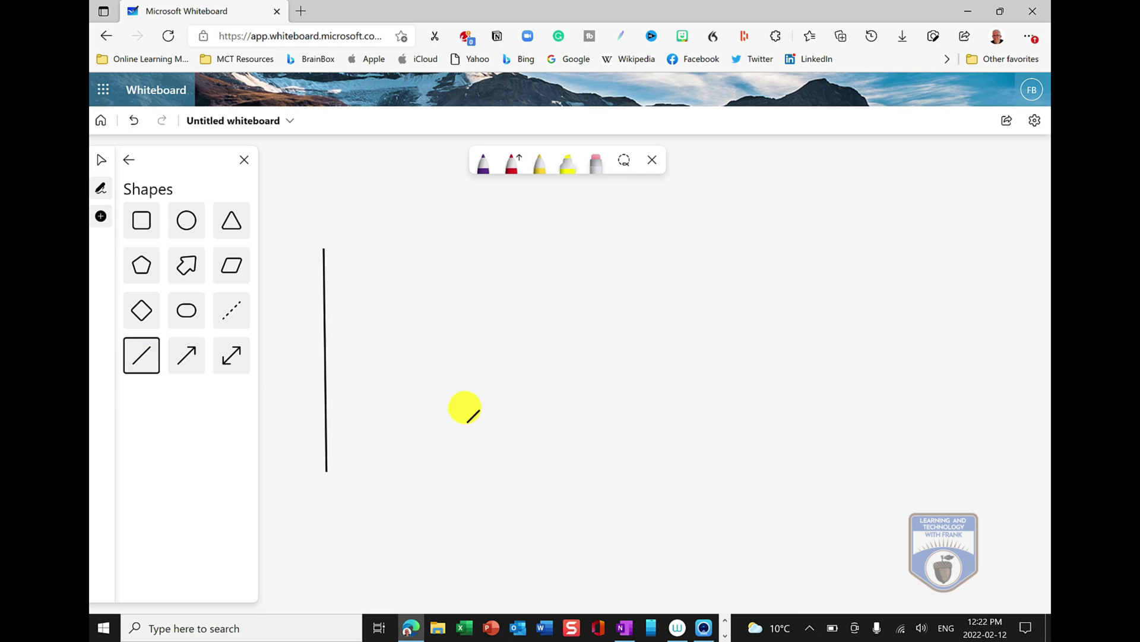
pyautogui.moveTo(500, 407)
pyautogui.mouseDown()
pyautogui.moveTo(429, 407)
pyautogui.moveTo(321, 453)
pyautogui.moveTo(321, 469)
pyautogui.mouseUp()
pyautogui.moveTo(502, 408); pyautogui.dragTo(607, 465)
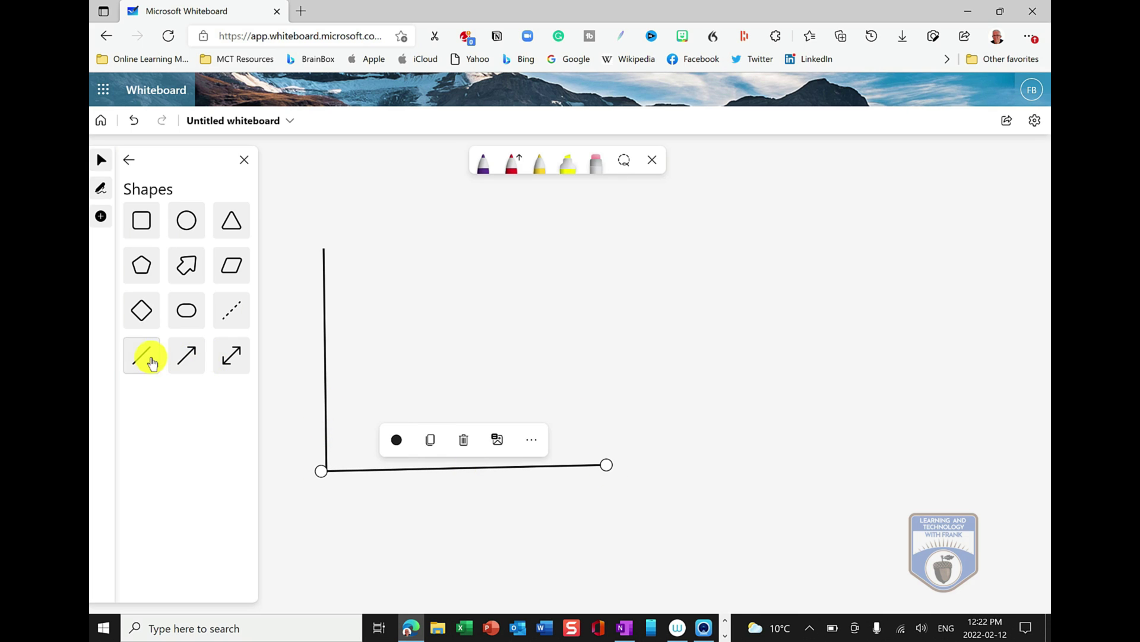
pyautogui.click(153, 364)
pyautogui.click(455, 339)
pyautogui.moveTo(420, 339); pyautogui.dragTo(327, 472)
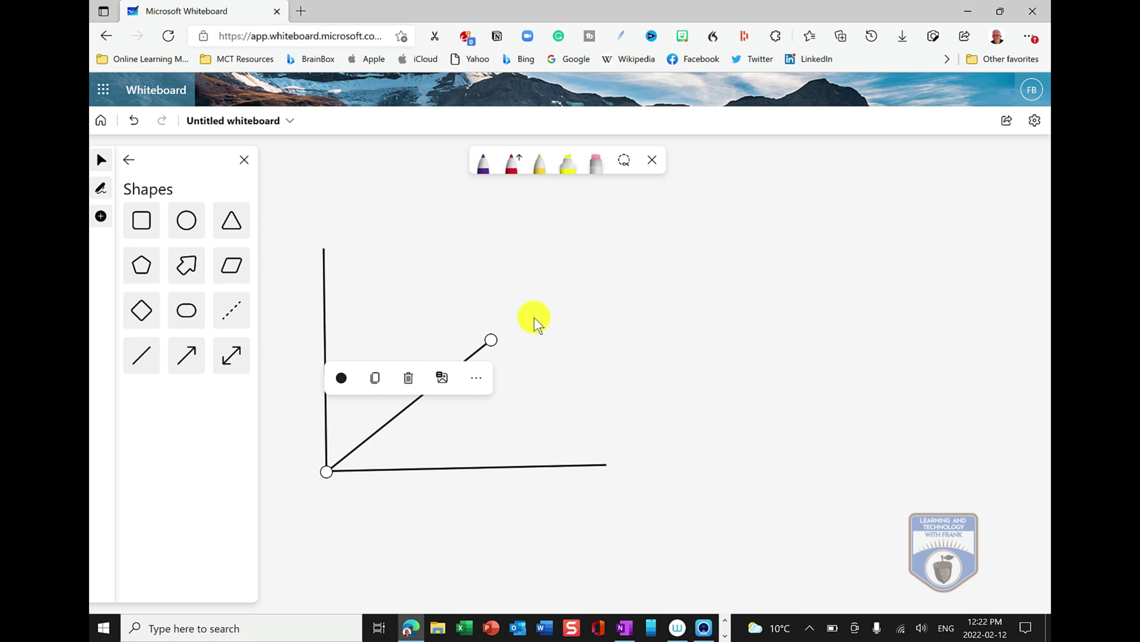
pyautogui.moveTo(490, 339); pyautogui.dragTo(607, 245)
# Draw a purple test stroke, erase it, then return to the Create item list.
pyautogui.click(613, 356)
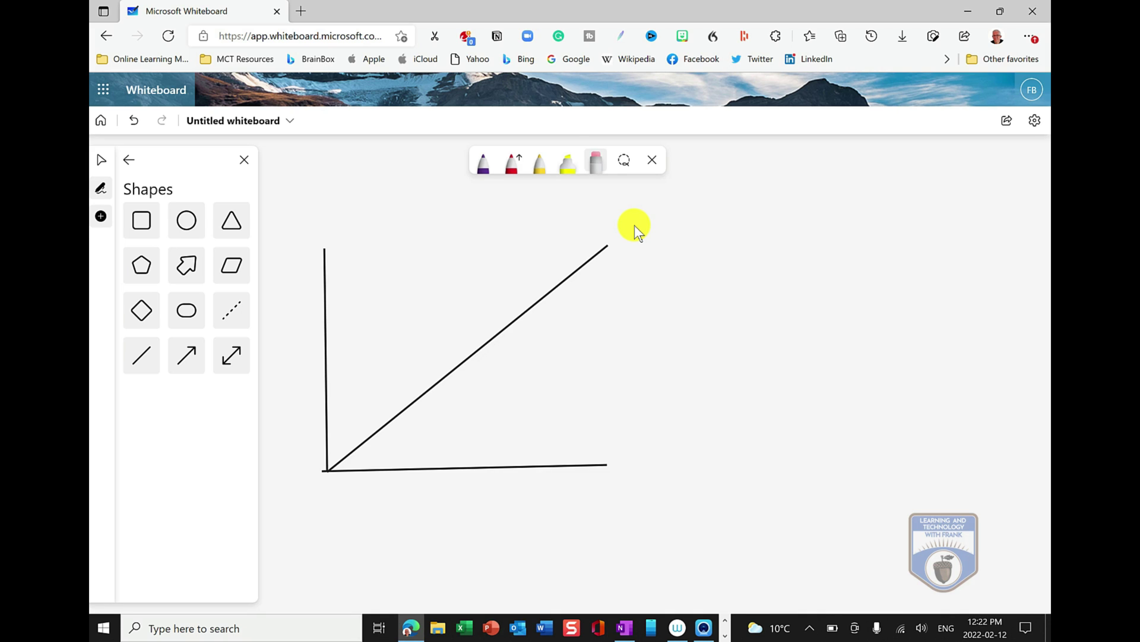
pyautogui.click(483, 160)
pyautogui.moveTo(671, 382); pyautogui.dragTo(814, 246)
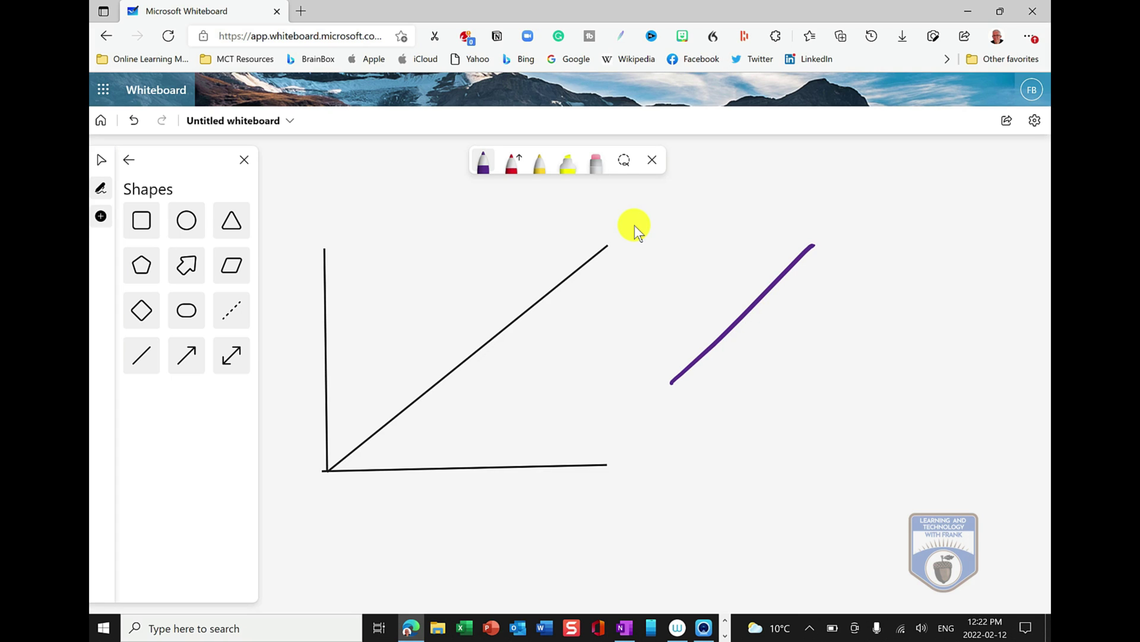
pyautogui.click(596, 161)
pyautogui.click(742, 313)
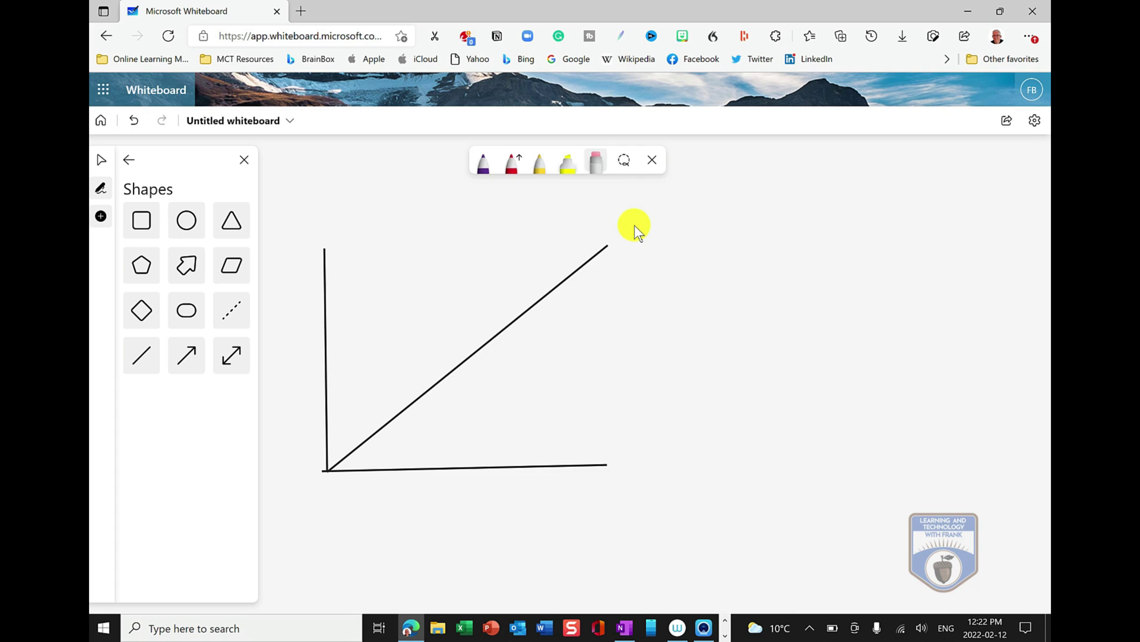
pyautogui.press('Escape')
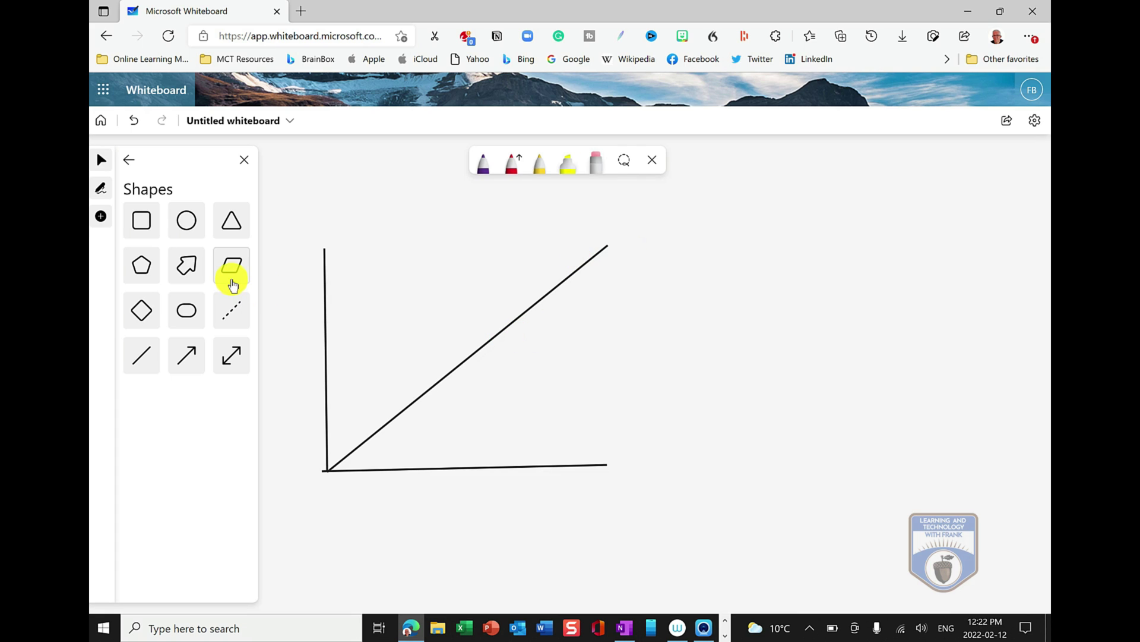
pyautogui.click(129, 161)
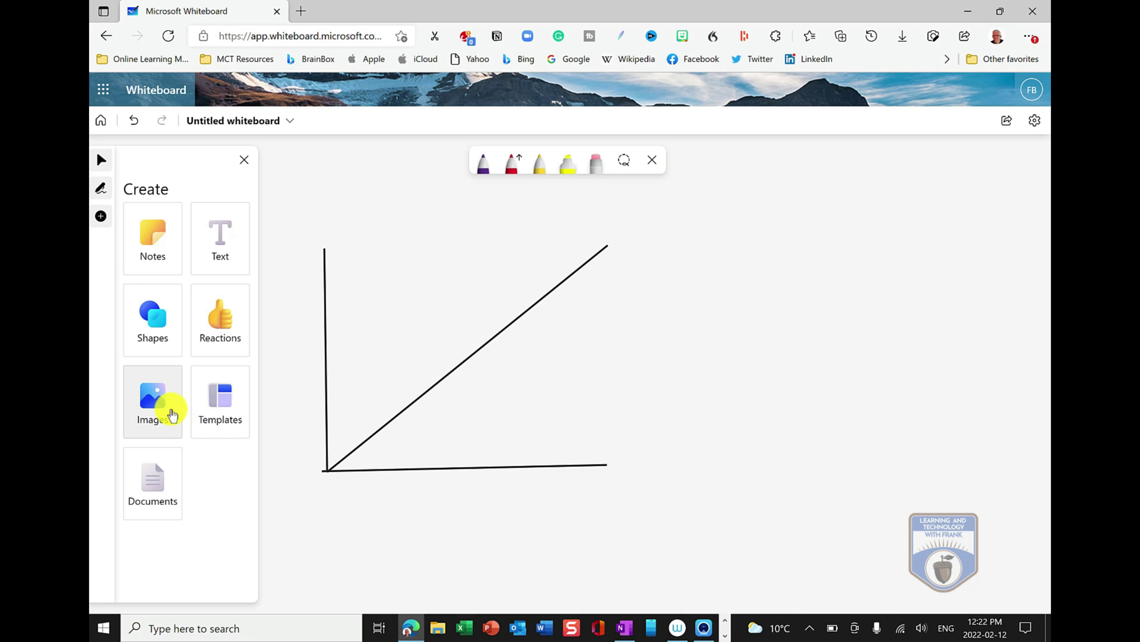
# Start inserting an image from the computer, move the Open dialog aside, then cancel it.
pyautogui.click(161, 405)
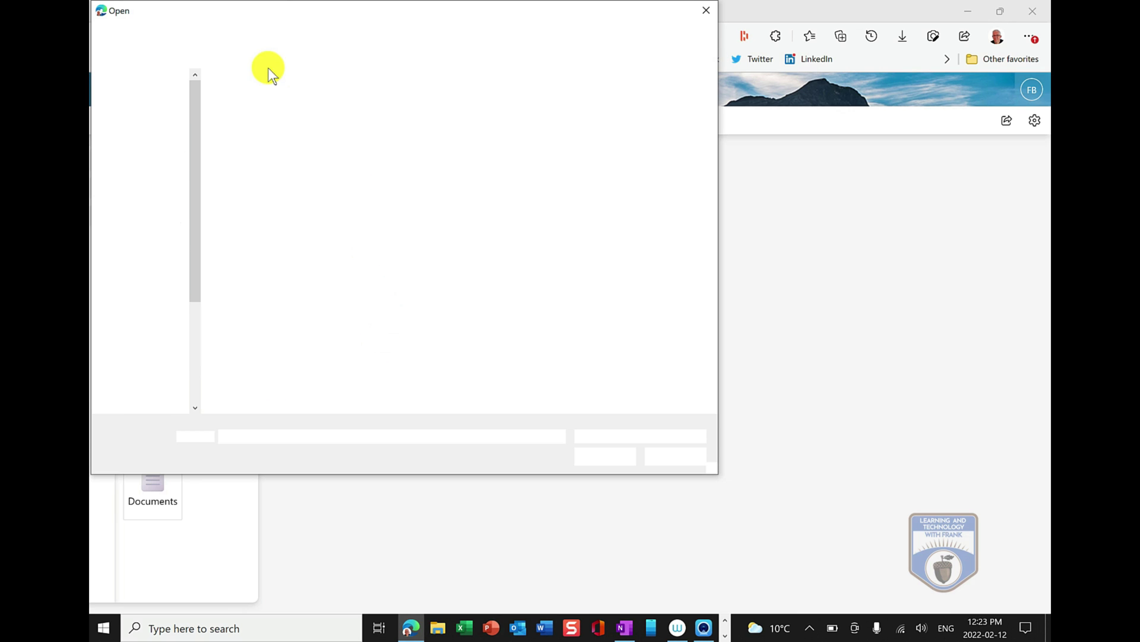
pyautogui.moveTo(258, 18); pyautogui.dragTo(548, 116)
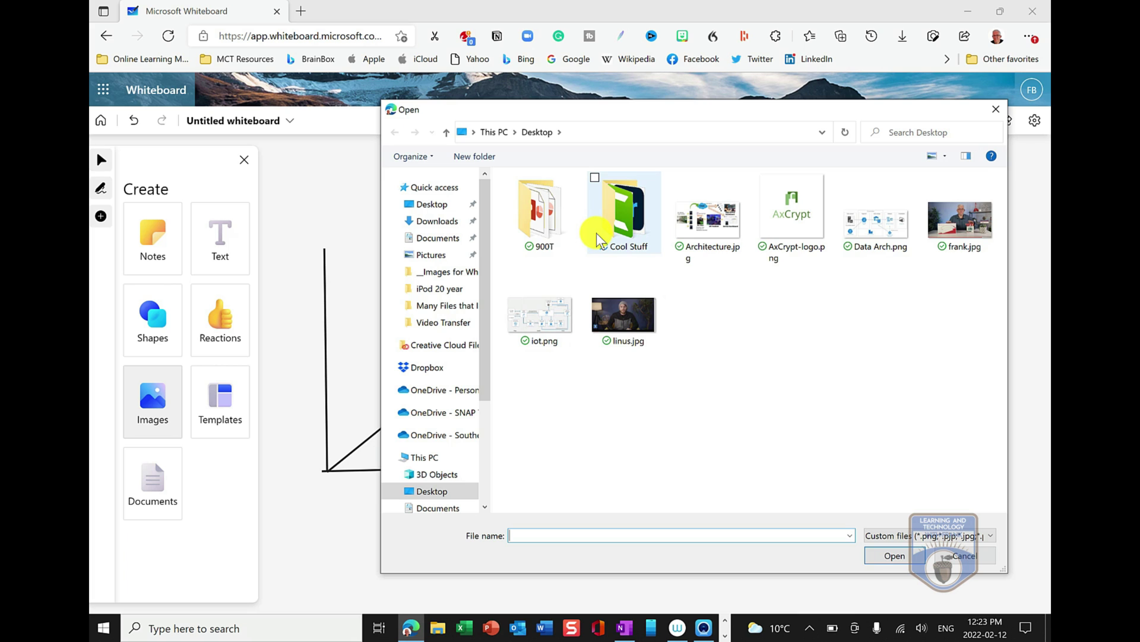
pyautogui.moveTo(588, 117); pyautogui.dragTo(638, 159)
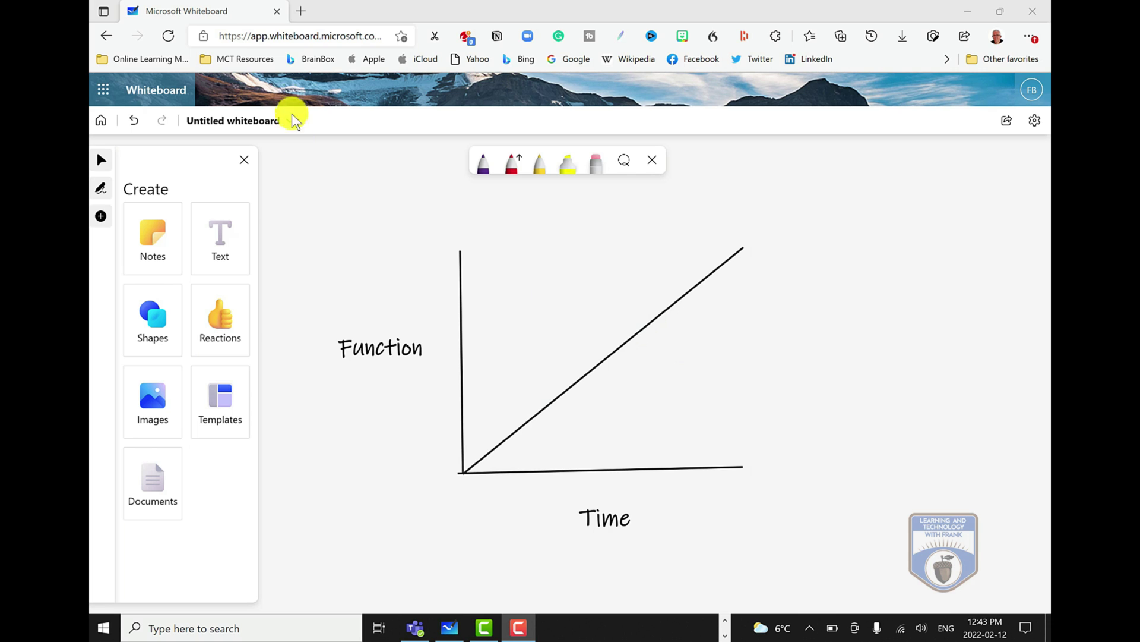
# In a new tab, search Bing for 'software development life cycle' and show image results.
pyautogui.click(299, 11)
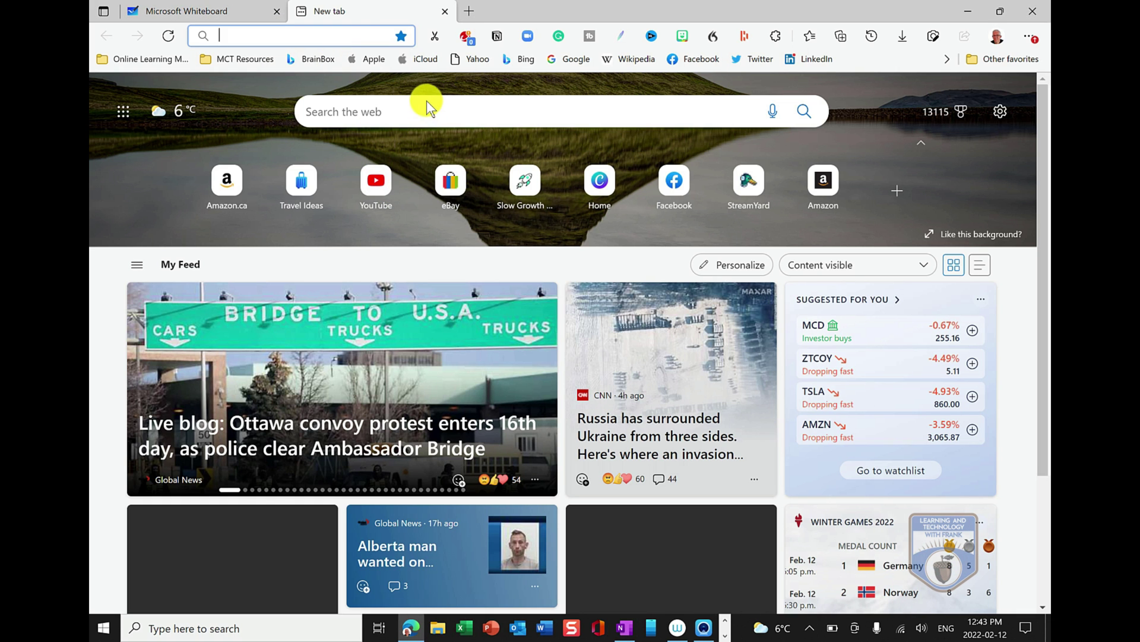
pyautogui.click(564, 111)
pyautogui.write('s')
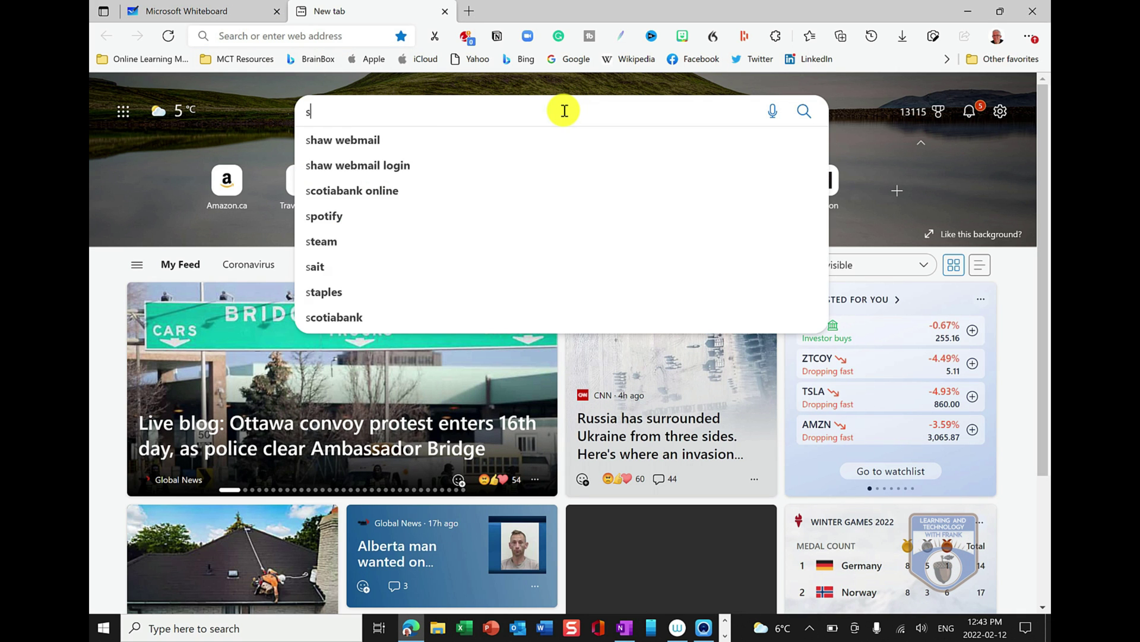
pyautogui.write('oftware devel')
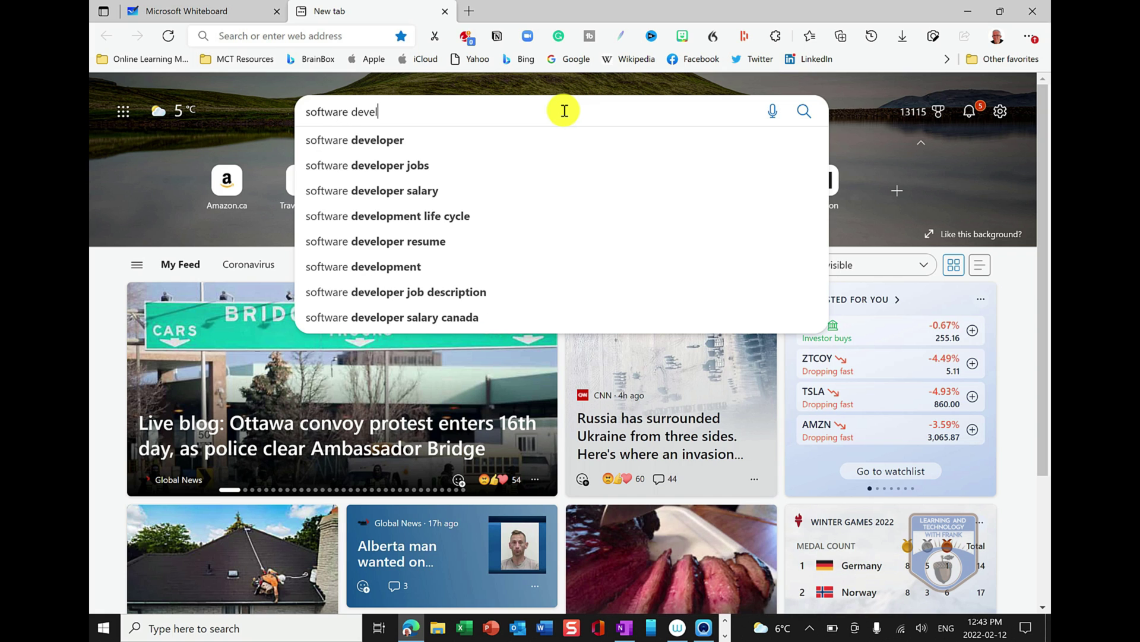
pyautogui.write('opment')
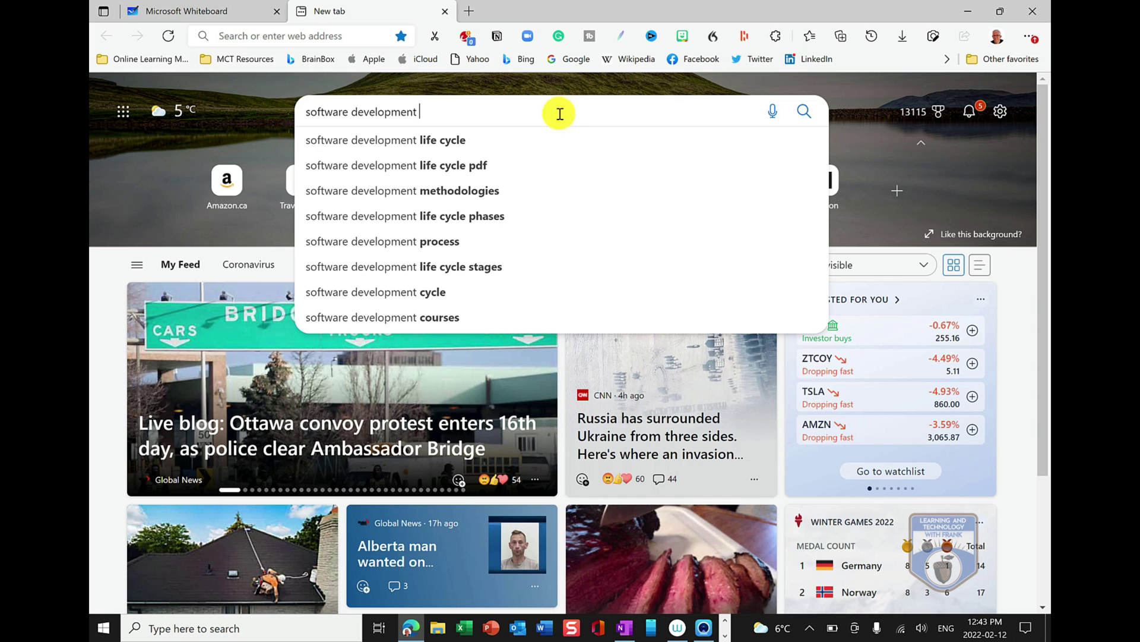
pyautogui.click(505, 139)
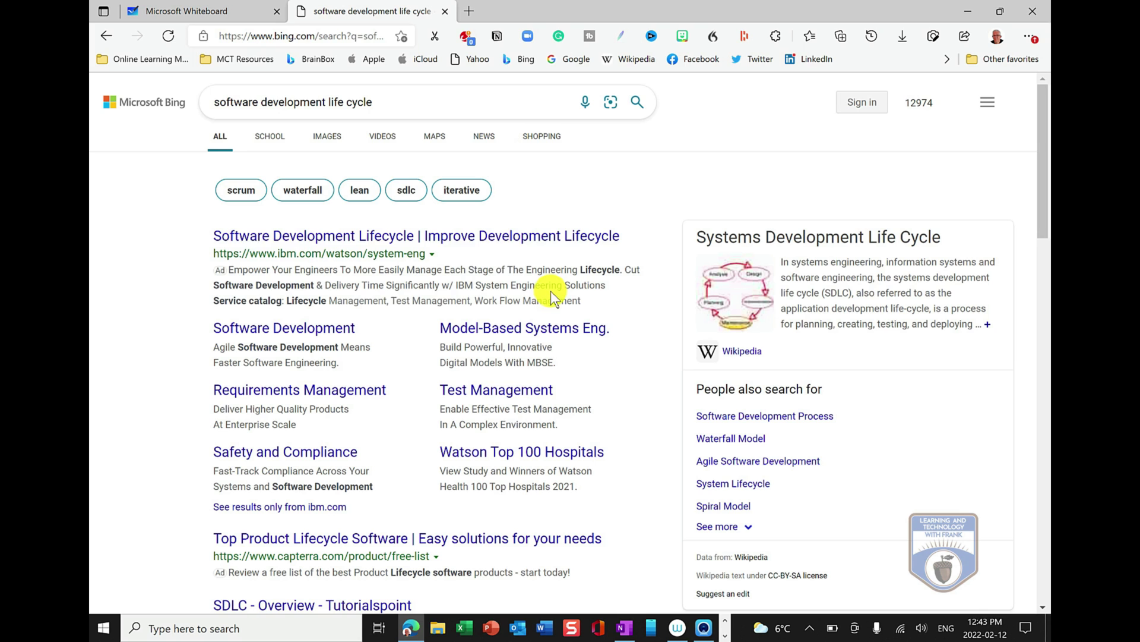
pyautogui.click(338, 139)
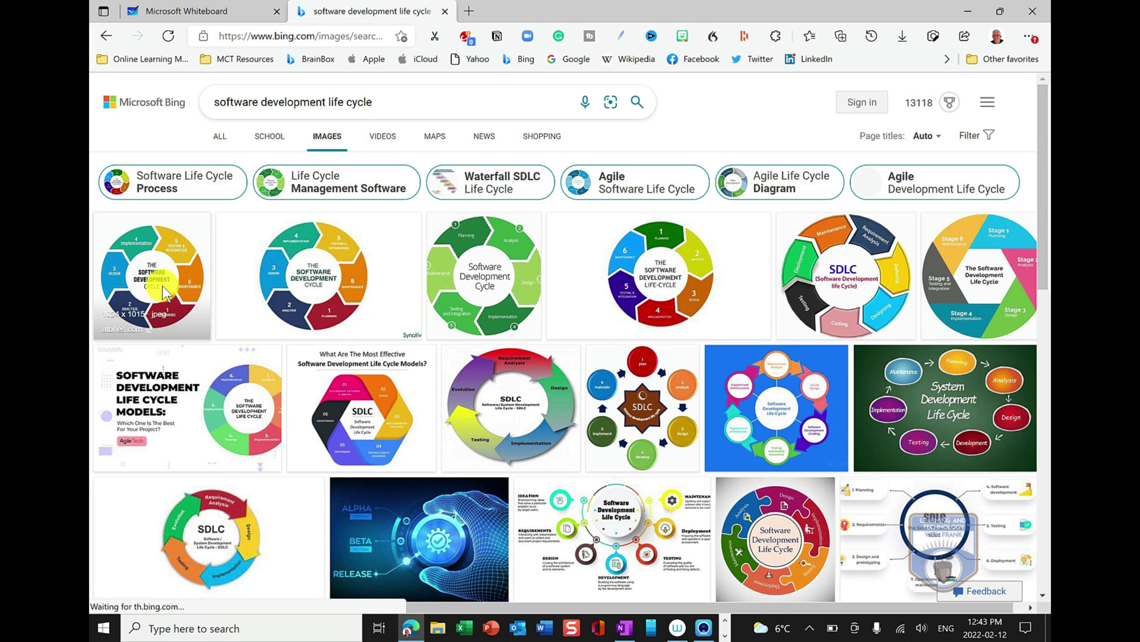
# Copy the first six-stage life-cycle diagram image and return to the Whiteboard tab.
pyautogui.click(163, 291)
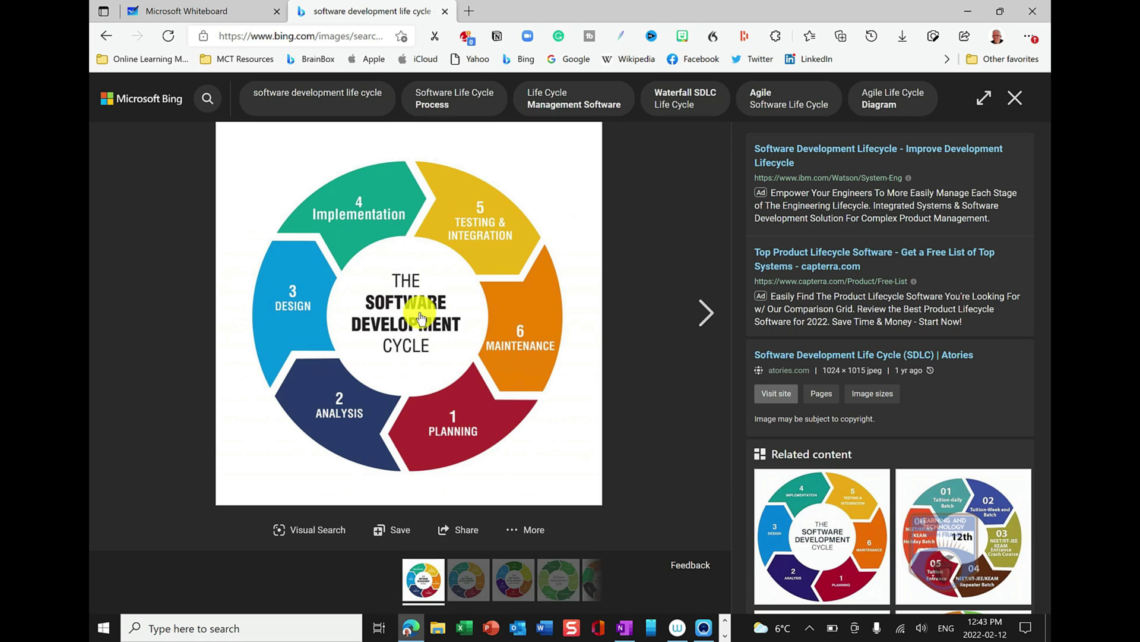
pyautogui.rightClick(420, 315)
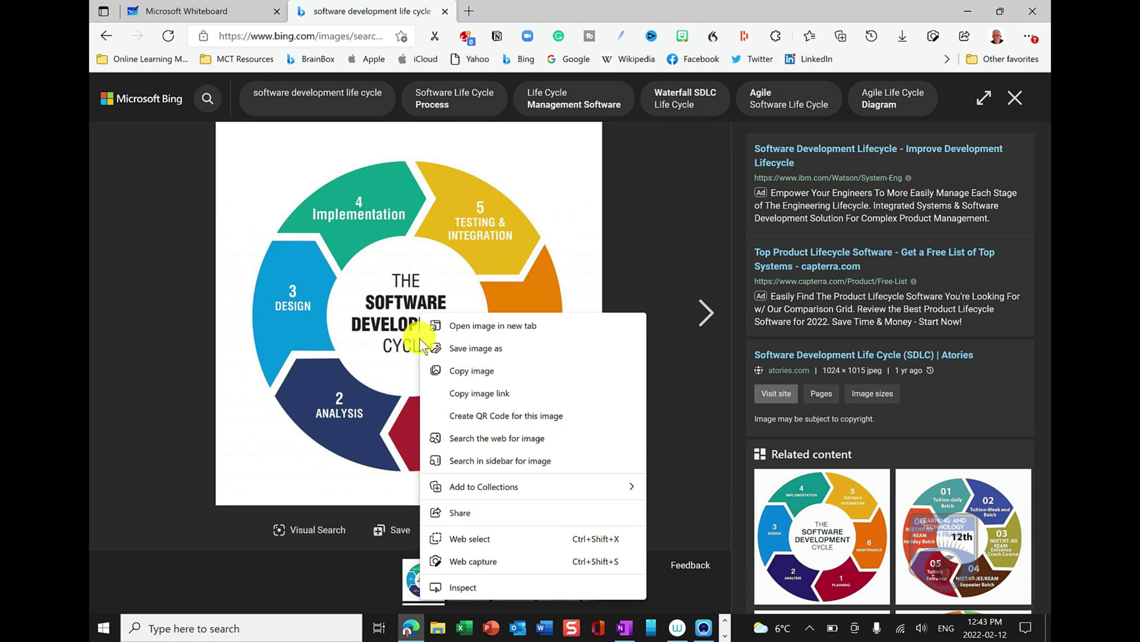
pyautogui.click(457, 370)
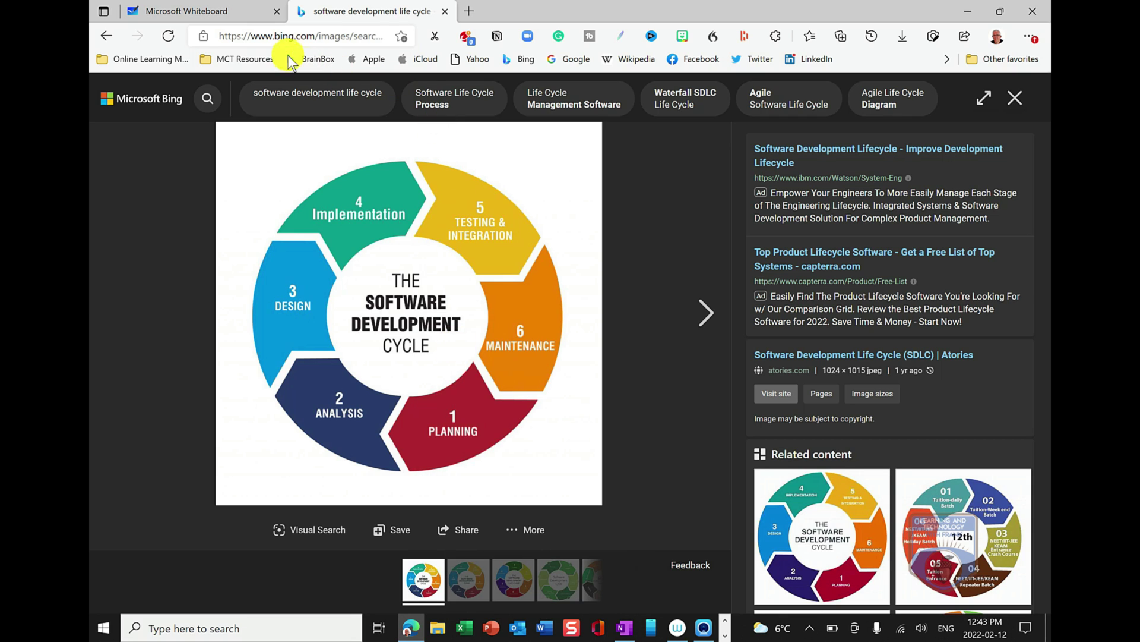
pyautogui.click(226, 11)
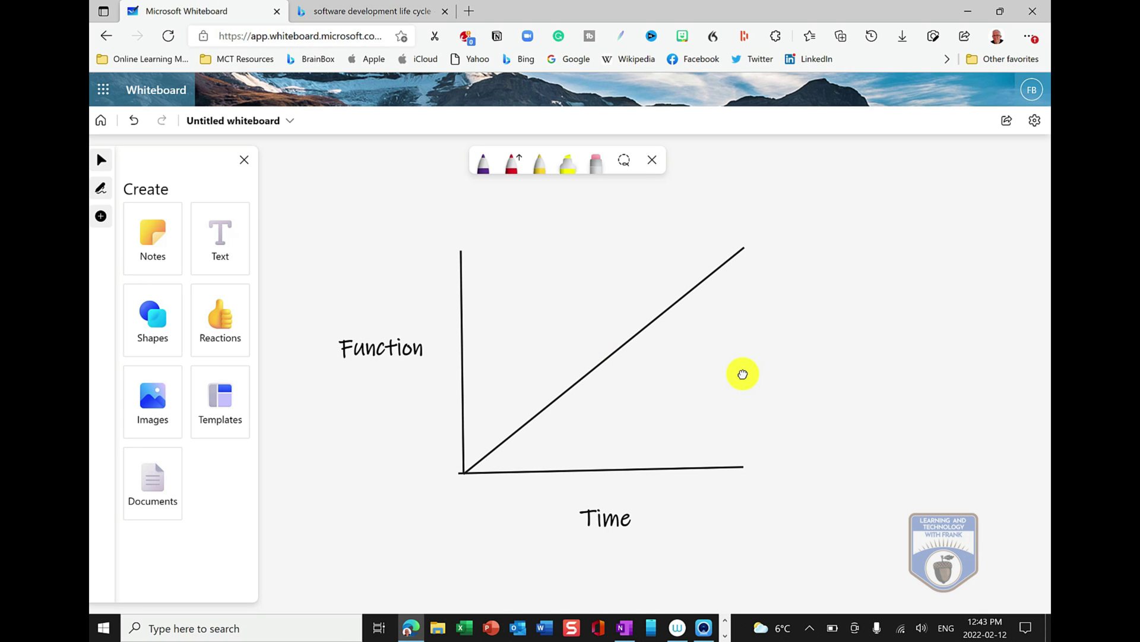
# Paste the life-cycle diagram, shrink it, and set it on the diagonal line.
pyautogui.hotkey('ctrl', 'v')
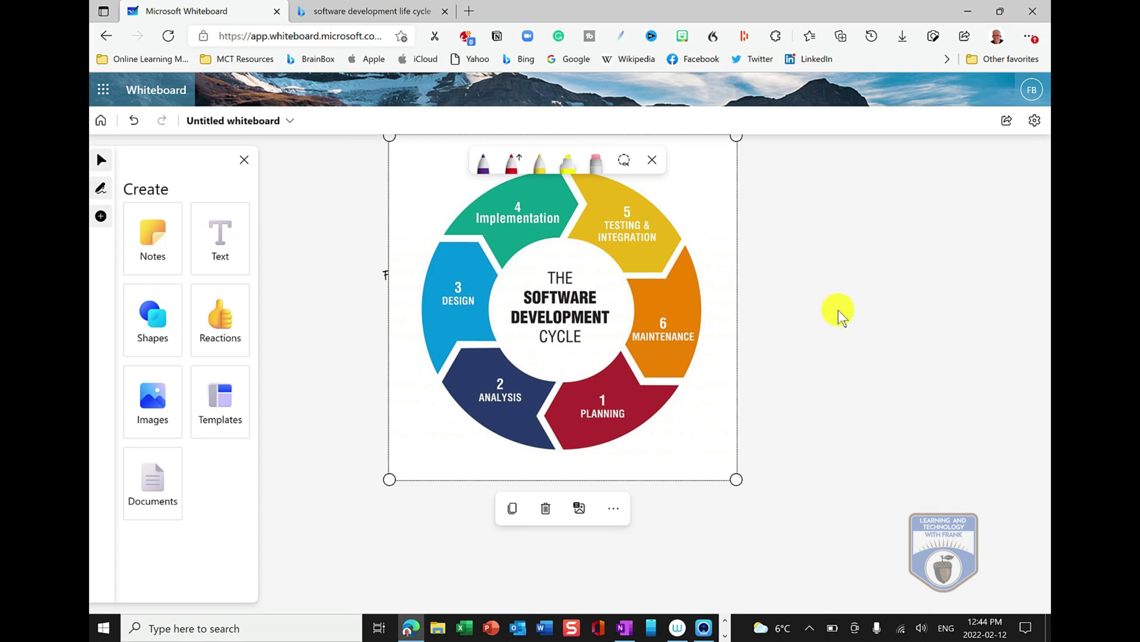
pyautogui.moveTo(737, 477); pyautogui.dragTo(510, 319)
pyautogui.scroll(3, 703, 380)
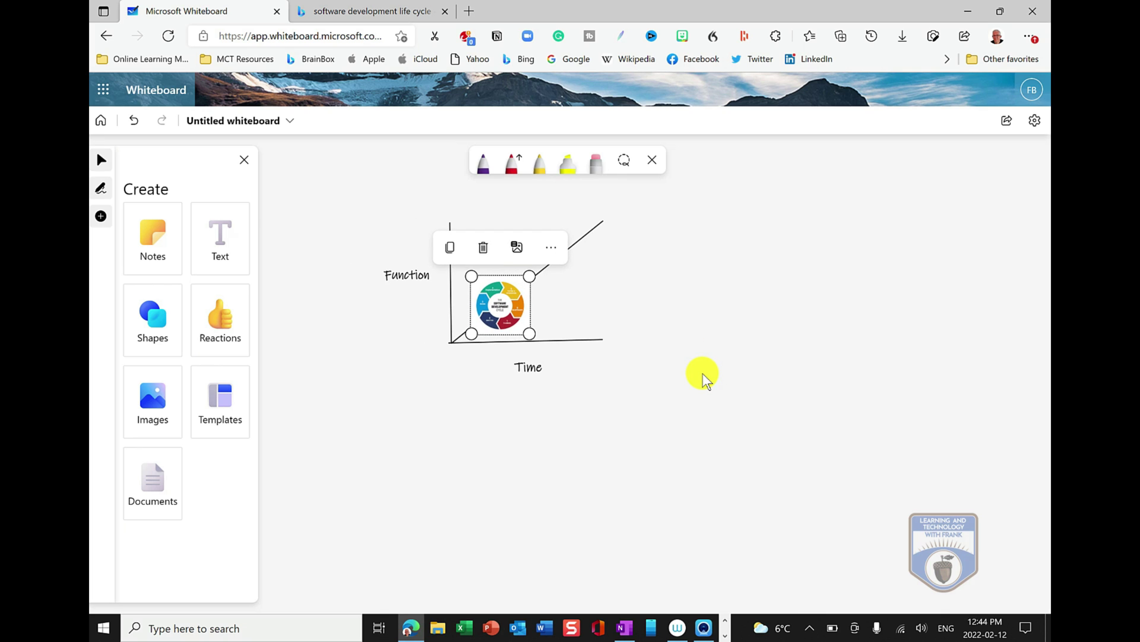
pyautogui.moveTo(689, 368); pyautogui.dragTo(697, 465)
pyautogui.scroll(4, 715, 471)
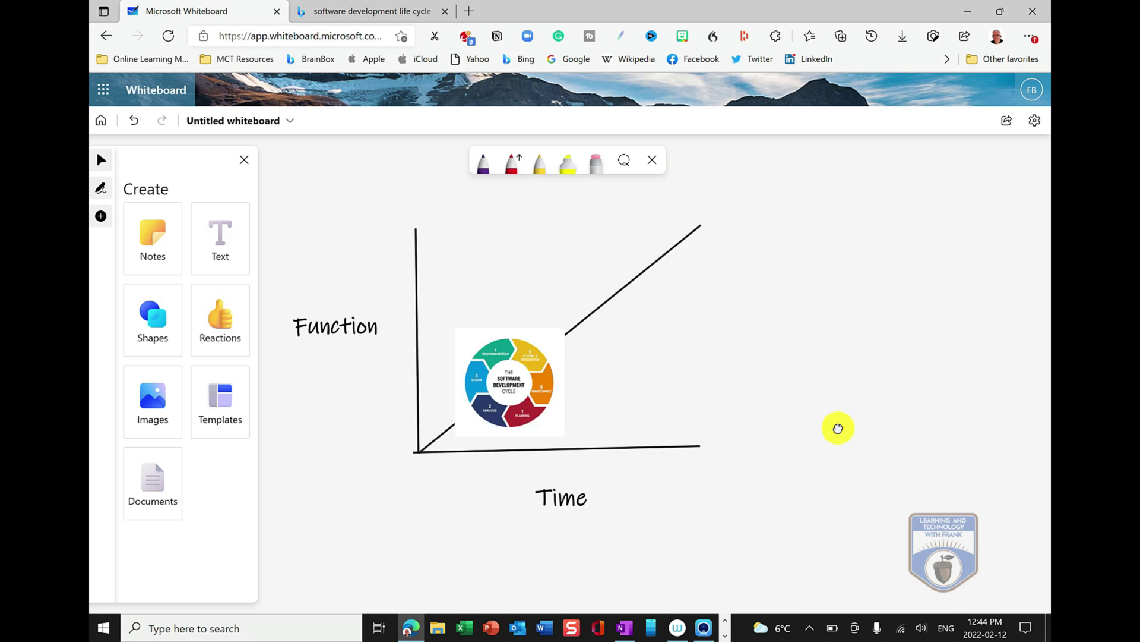
pyautogui.click(599, 433)
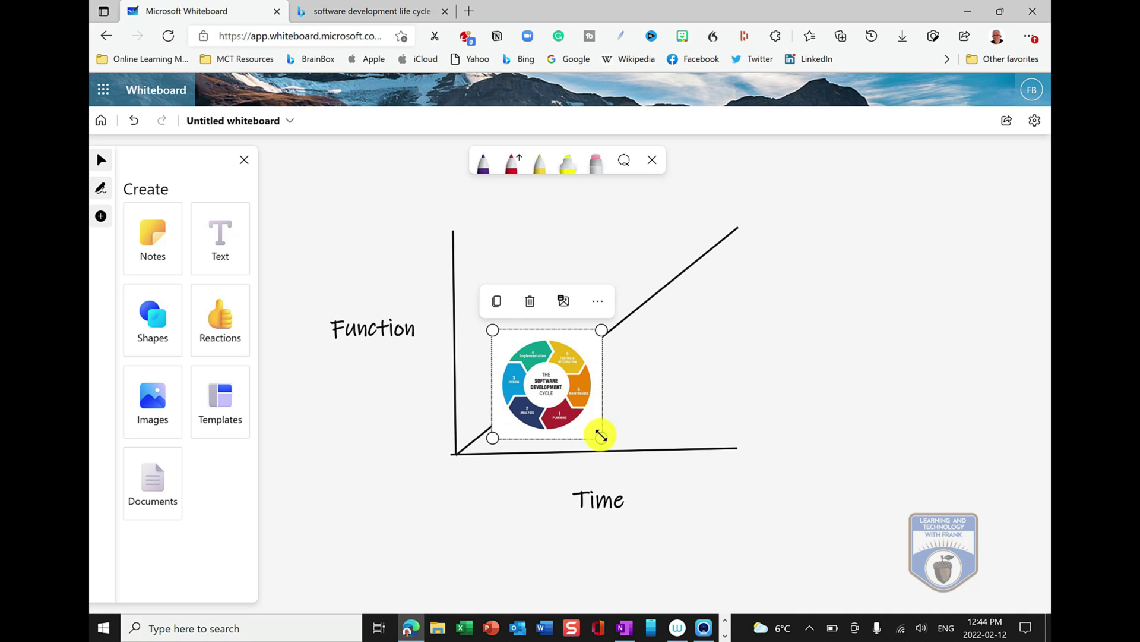
pyautogui.moveTo(601, 435); pyautogui.dragTo(538, 406)
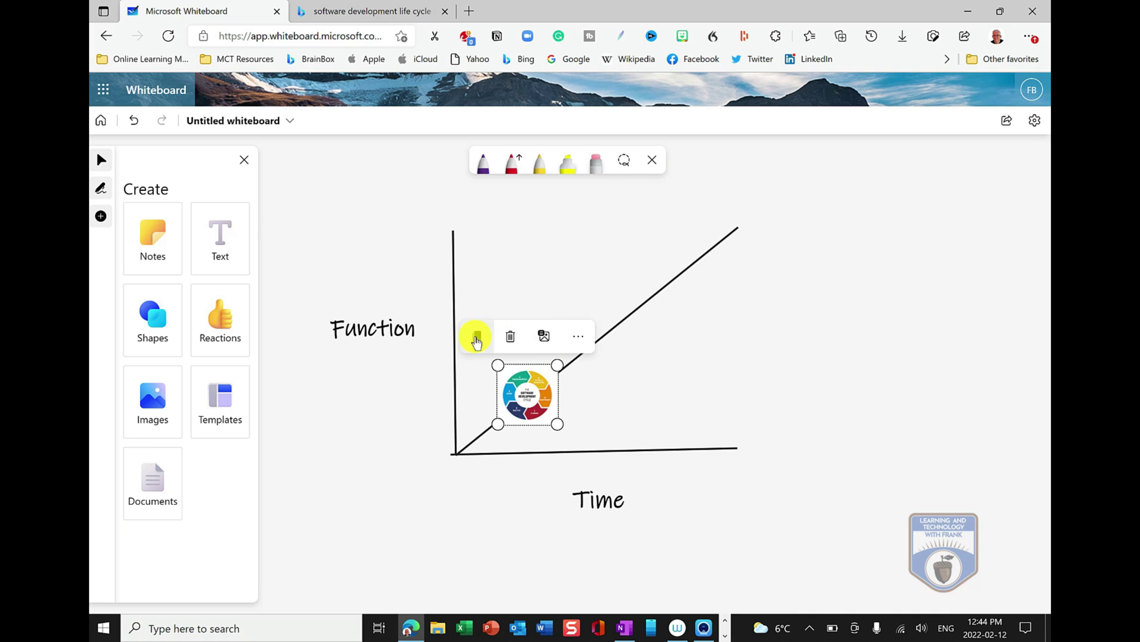
# Paste two more copies and place them further up the diagonal, the last at its top.
pyautogui.click(683, 365)
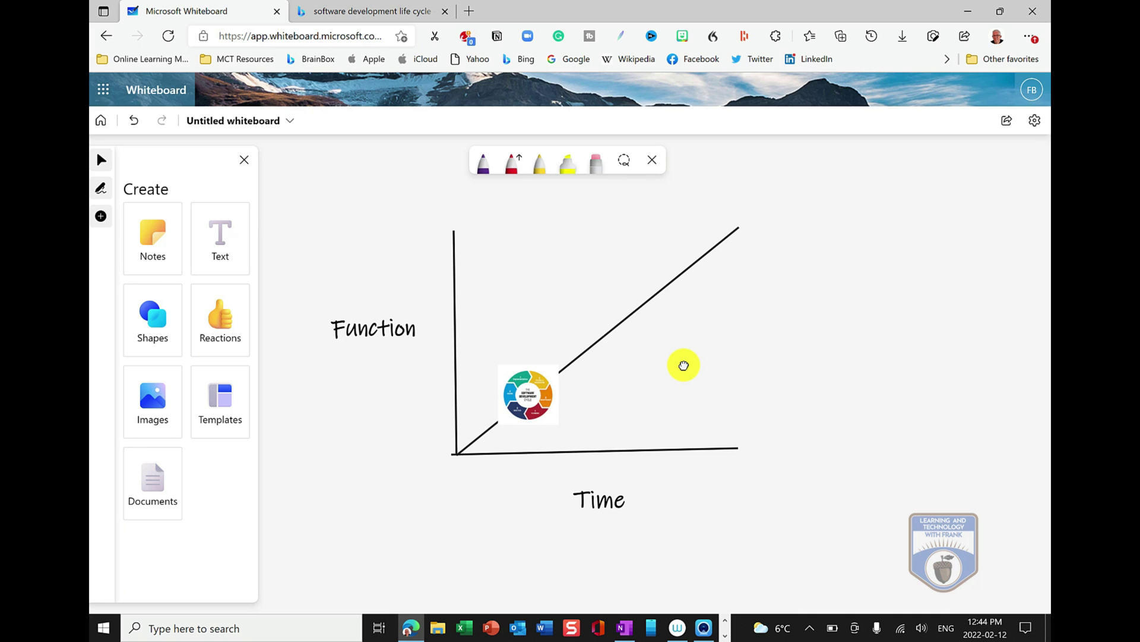
pyautogui.hotkey('ctrl', 'v')
pyautogui.moveTo(565, 357); pyautogui.dragTo(630, 314)
pyautogui.click(726, 359)
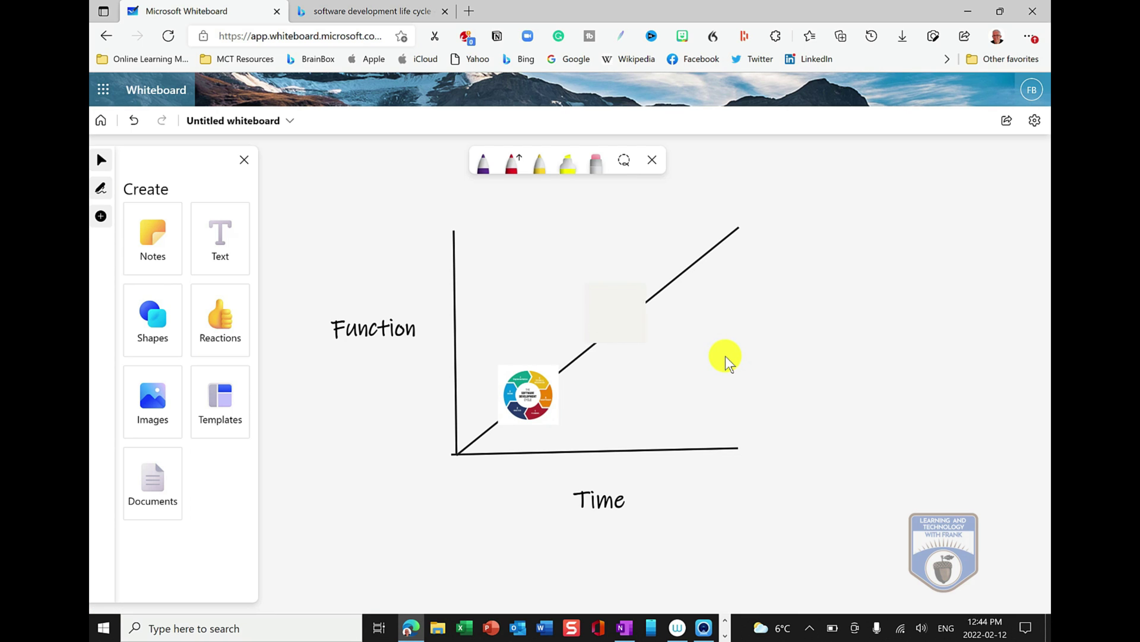
pyautogui.hotkey('ctrl', 'v')
pyautogui.moveTo(595, 367); pyautogui.dragTo(745, 233)
pyautogui.click(792, 400)
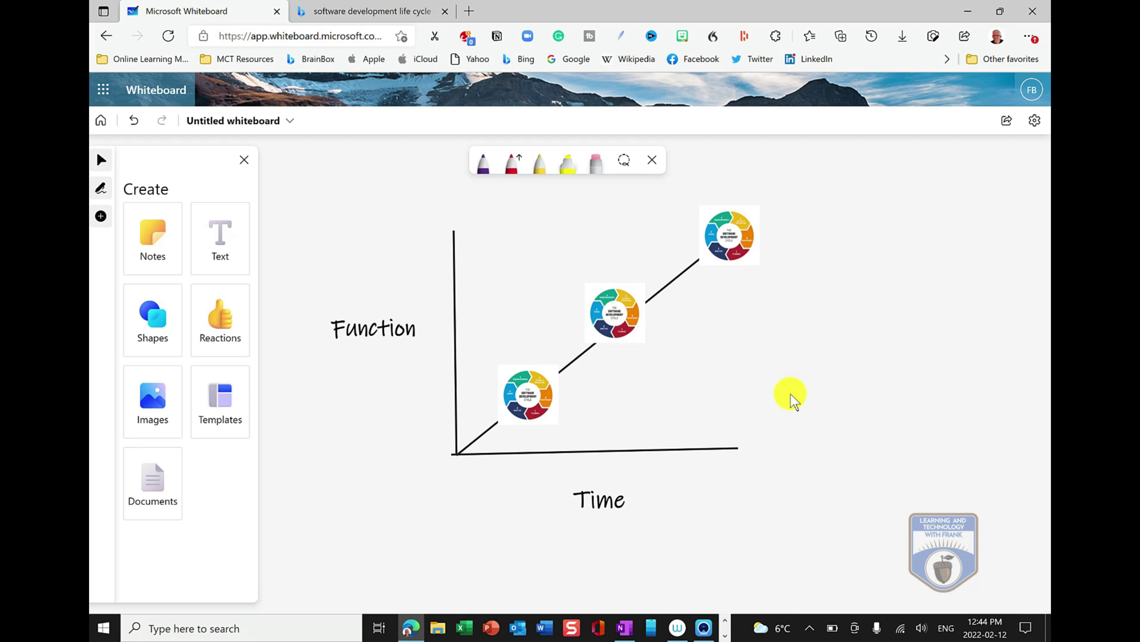